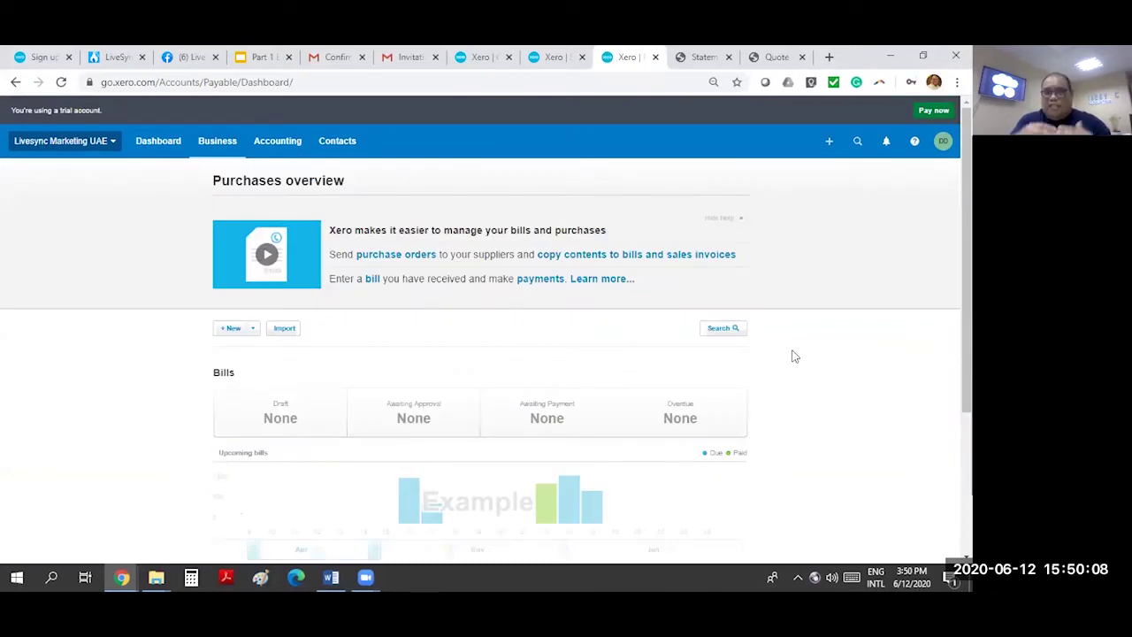
Step: Start a new bill from the purchases overview
{"action": "scroll", "coordinate": [791, 404], "scroll_direction": "down", "scroll_amount": 2}
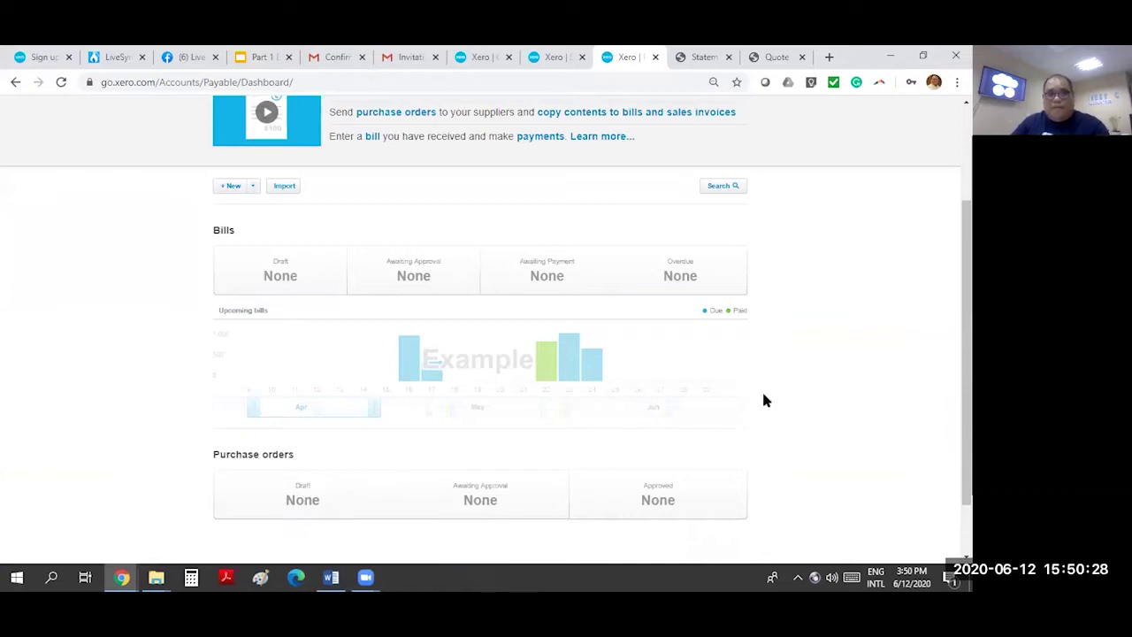
{"action": "left_click", "coordinate": [252, 187]}
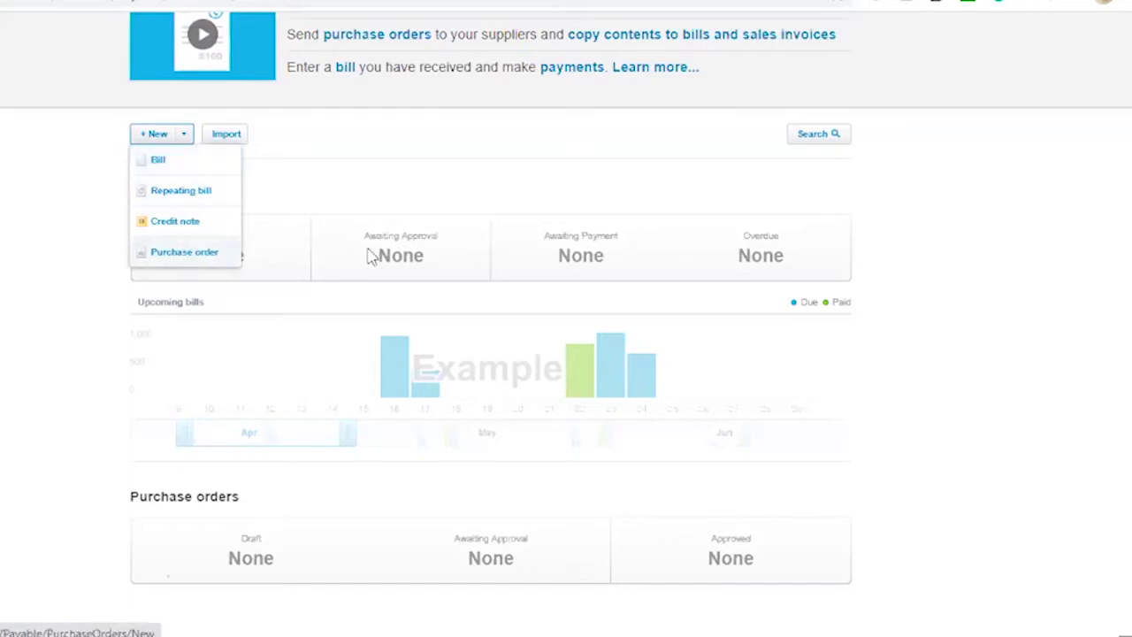
{"action": "scroll", "coordinate": [1039, 123], "scroll_direction": "up", "scroll_amount": 3}
{"action": "left_click", "coordinate": [961, 75]}
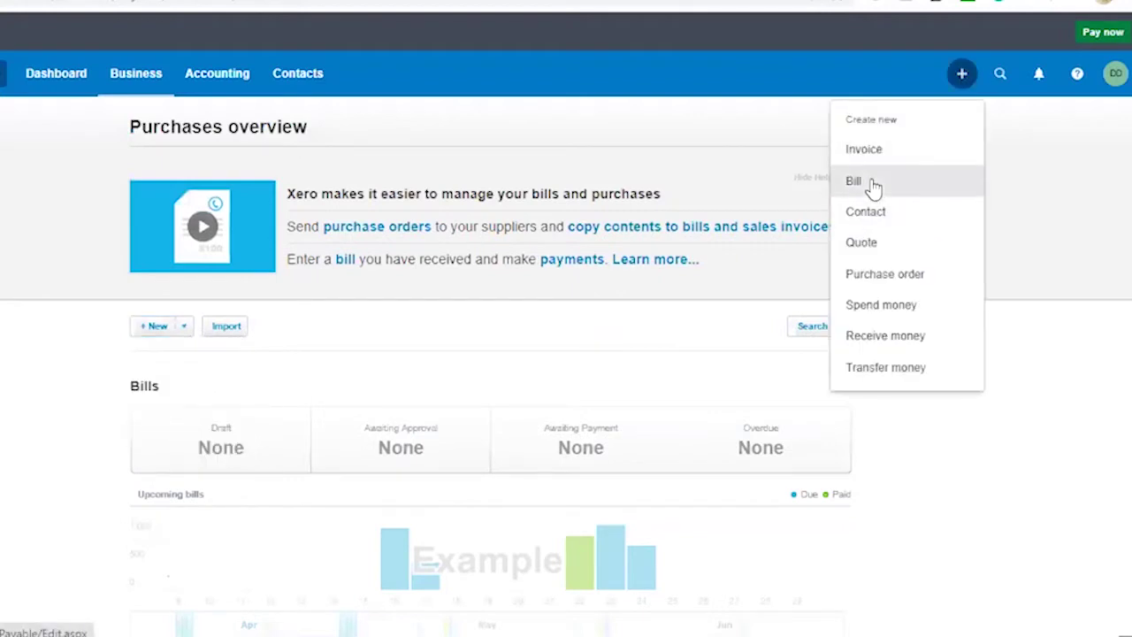
{"action": "scroll", "coordinate": [151, 238], "scroll_direction": "down", "scroll_amount": 1}
{"action": "left_click", "coordinate": [159, 234]}
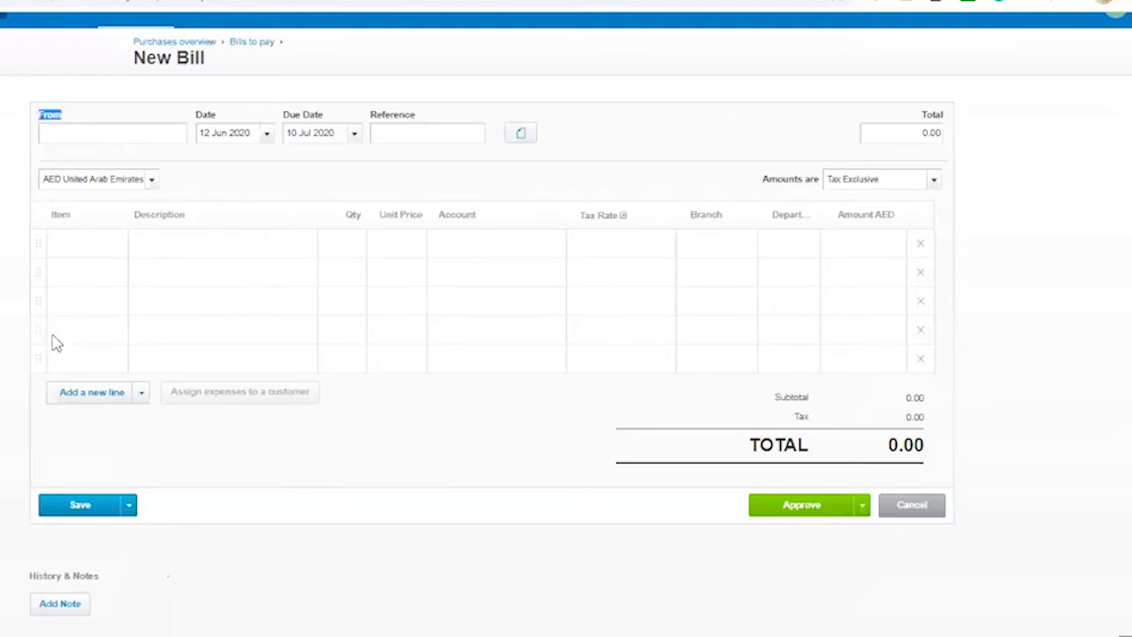
{"action": "left_click", "coordinate": [384, 129]}
{"action": "left_click", "coordinate": [911, 137]}
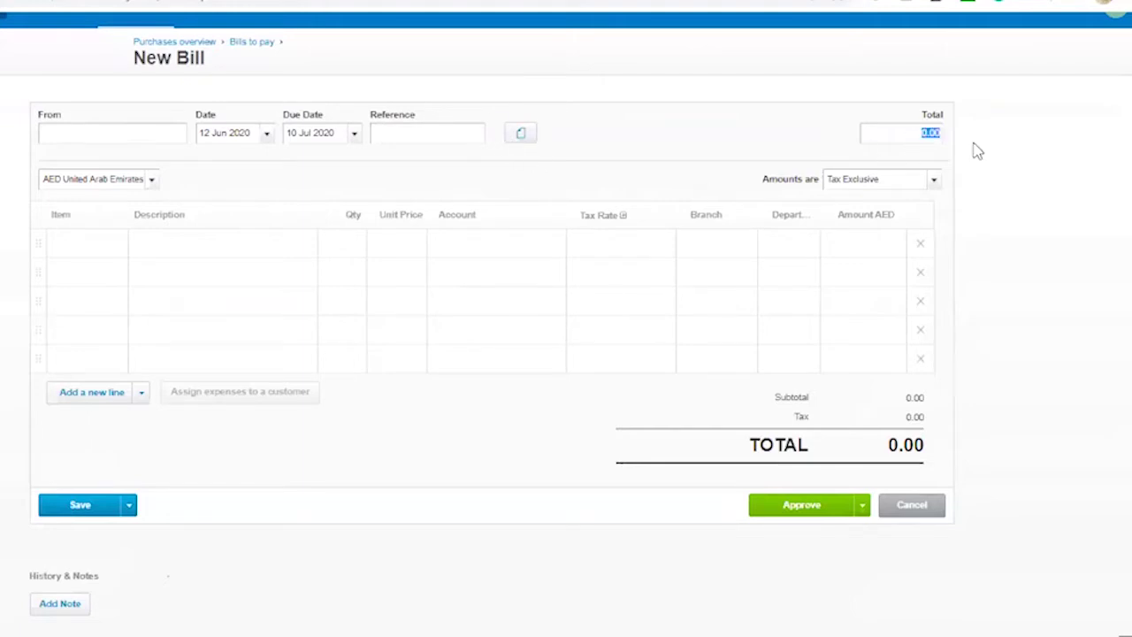
{"action": "left_click", "coordinate": [151, 181]}
Step: Enter the first bill line with the description "Facebook Ads cost", quantity 1.00 and unit price 500.00
{"action": "left_click", "coordinate": [226, 248]}
{"action": "type", "text": "Fad"}
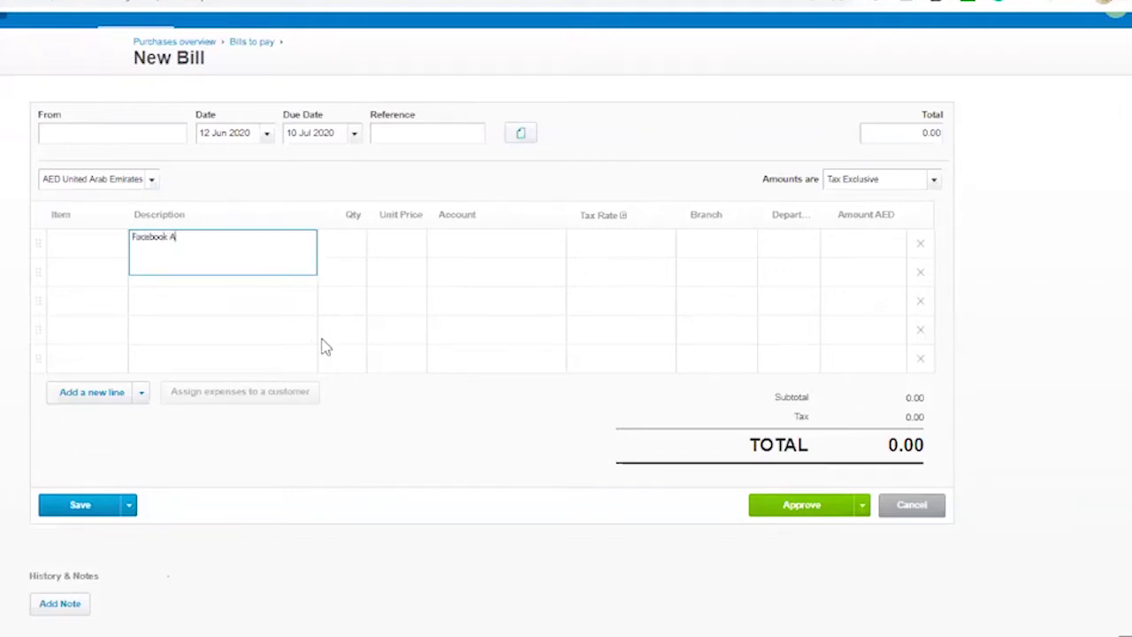
{"action": "type", "text": "ebook Ads cost"}
{"action": "left_click", "coordinate": [337, 249]}
{"action": "left_click", "coordinate": [407, 253]}
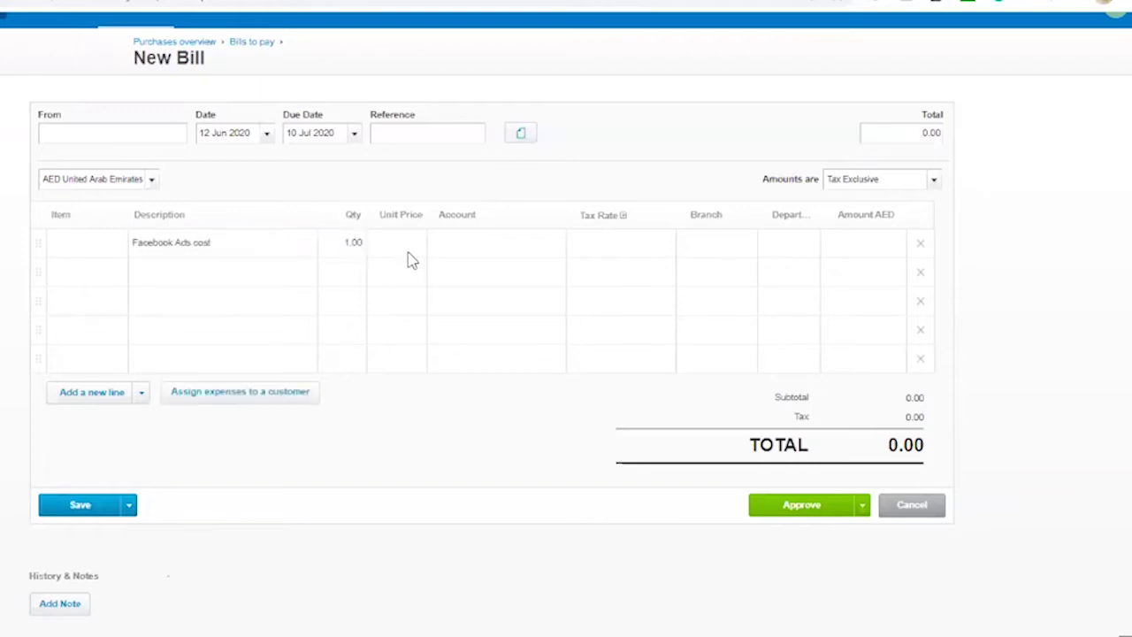
{"action": "type", "text": "500"}
{"action": "left_click", "coordinate": [467, 243]}
{"action": "left_click", "coordinate": [554, 248]}
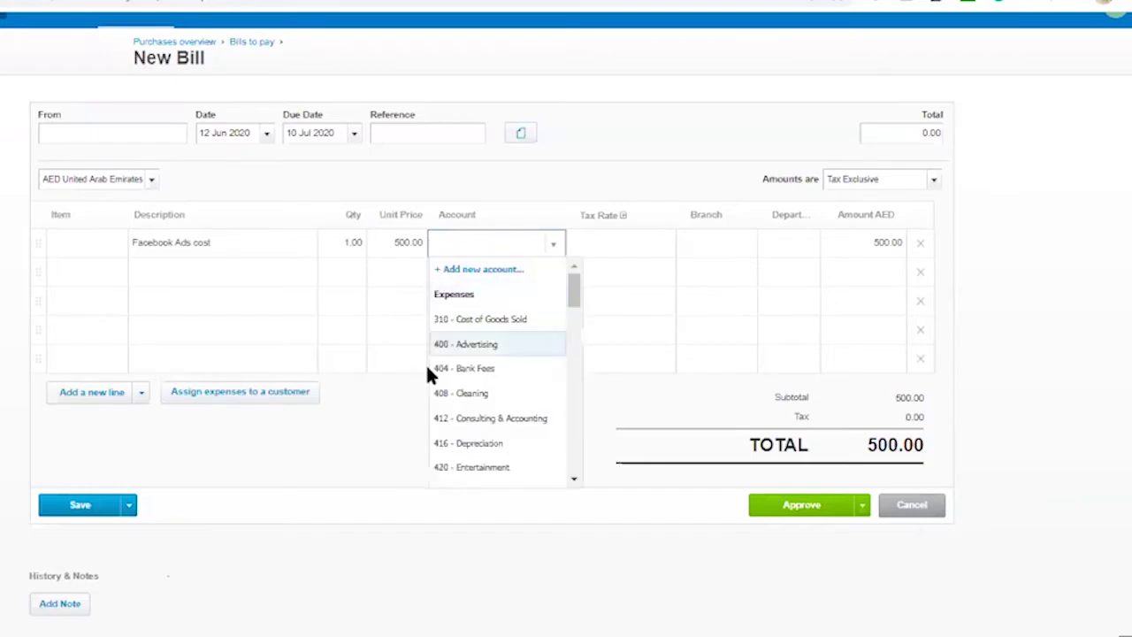
{"action": "left_click", "coordinate": [487, 270]}
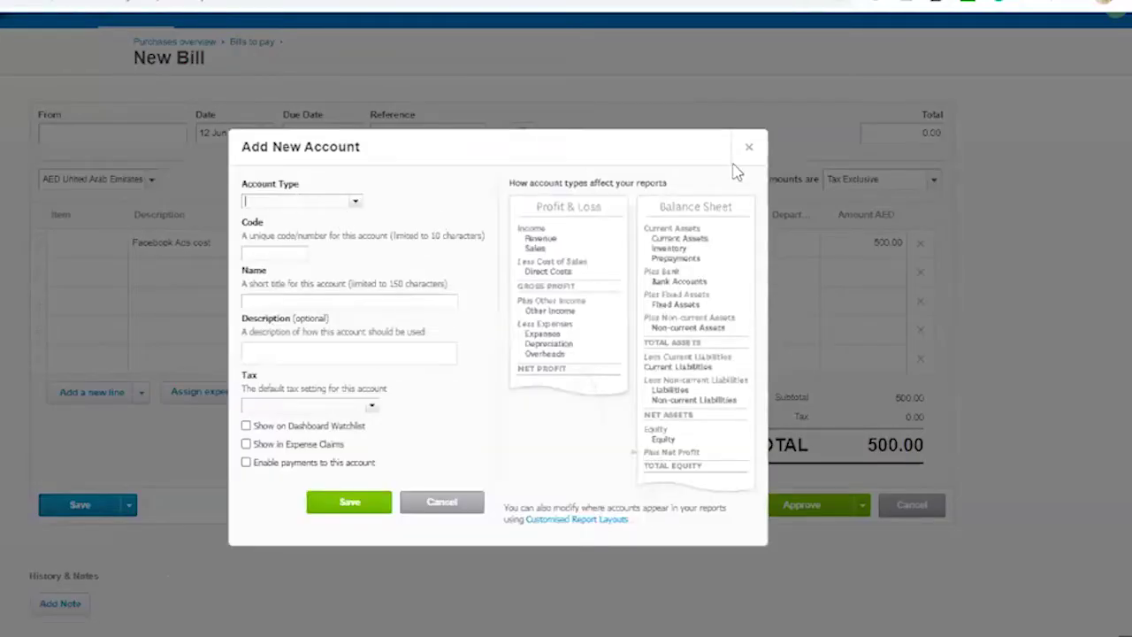
{"action": "left_click", "coordinate": [748, 150]}
Step: Start a new account for the bill line with type Direct Costs, code 604 and name "Direct Cost of Ads"
{"action": "left_click", "coordinate": [555, 247]}
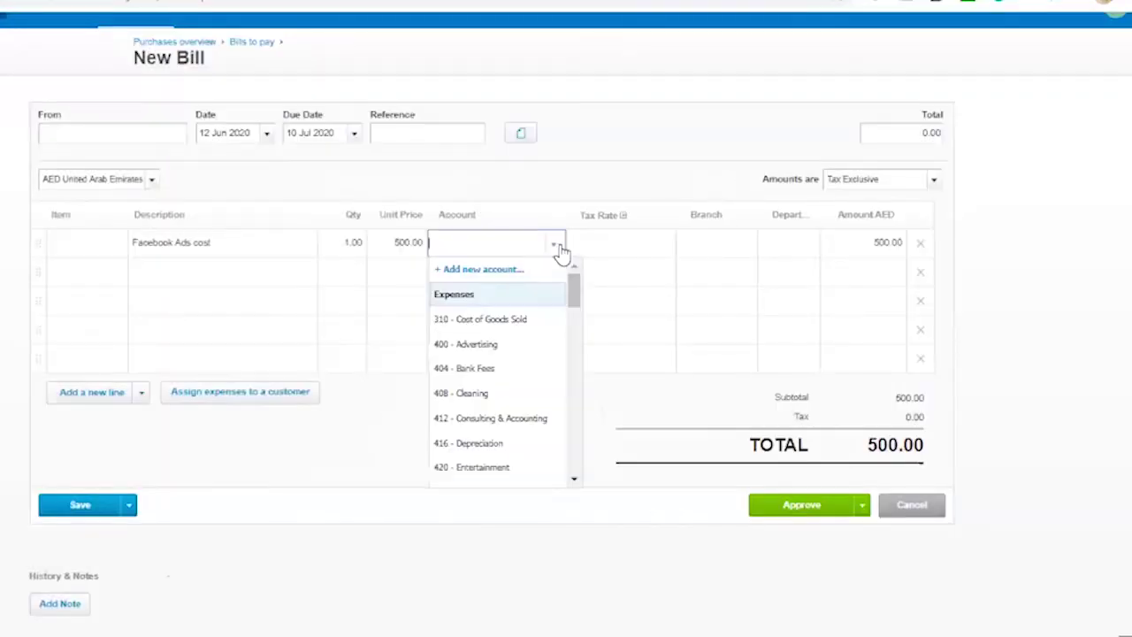
{"action": "left_click", "coordinate": [498, 271]}
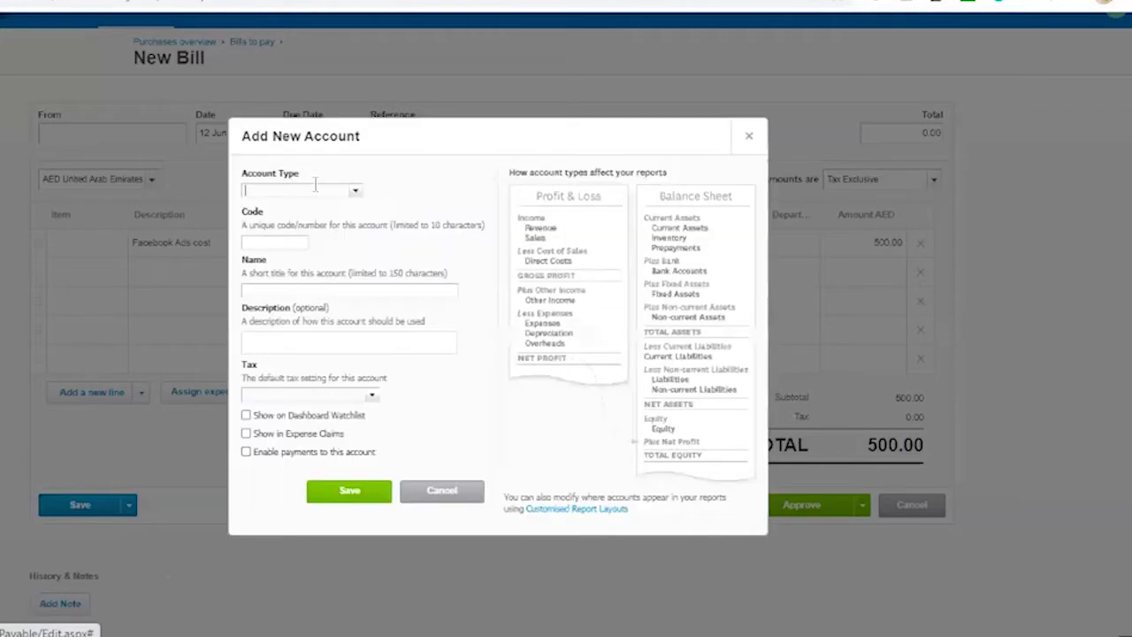
{"action": "left_click", "coordinate": [356, 195]}
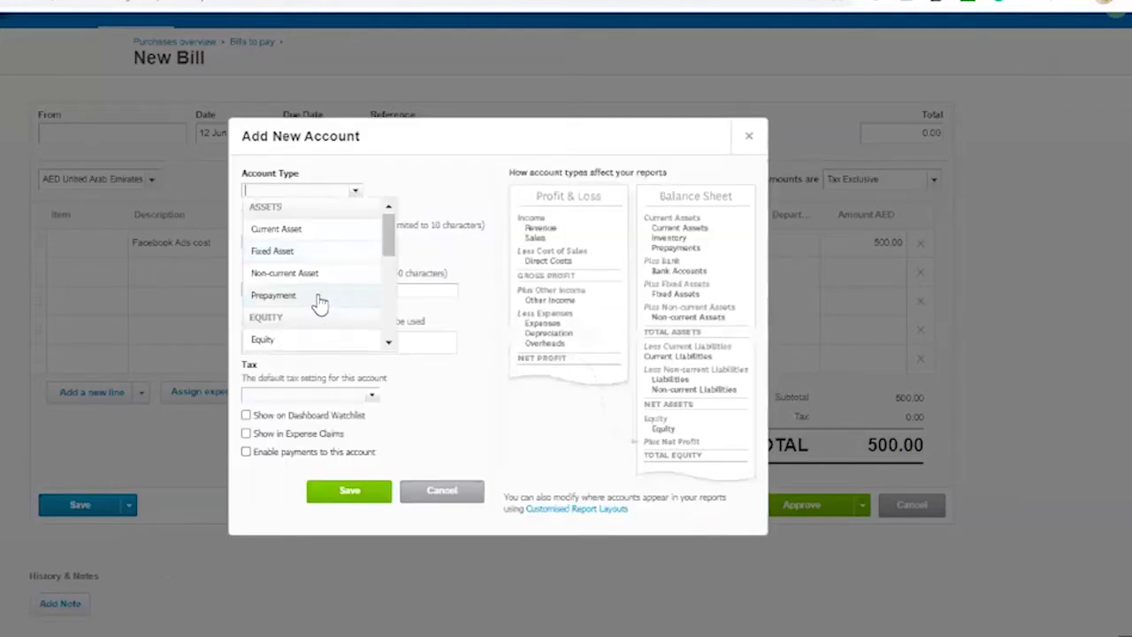
{"action": "scroll", "coordinate": [318, 301], "scroll_direction": "down", "scroll_amount": 3}
{"action": "left_click", "coordinate": [323, 216]}
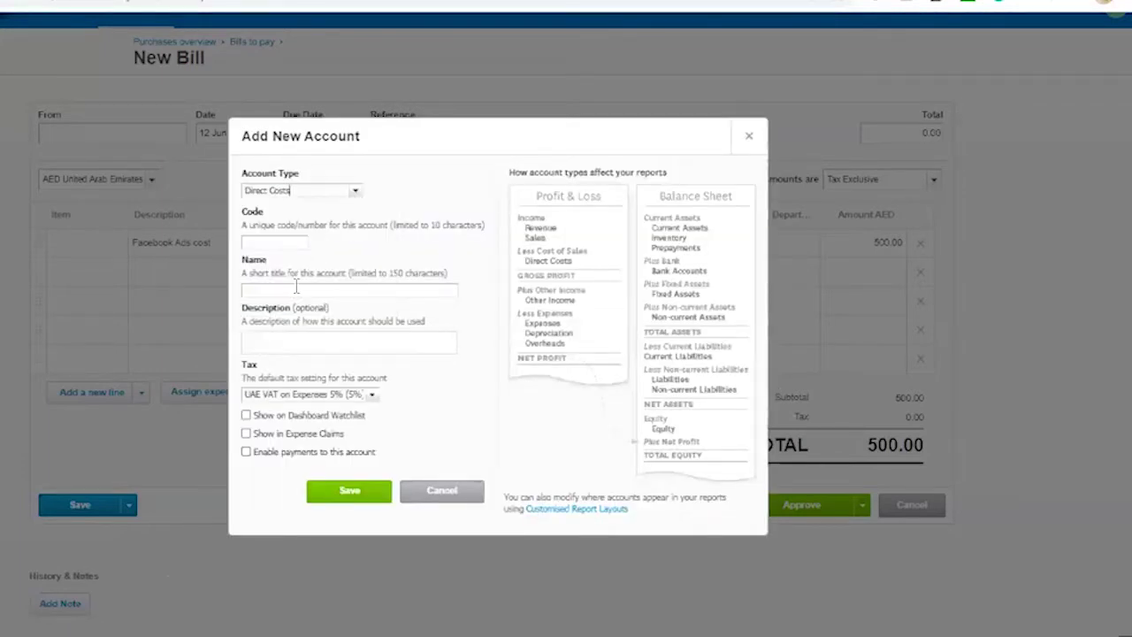
{"action": "key", "text": "Tab"}
{"action": "left_click", "coordinate": [262, 290]}
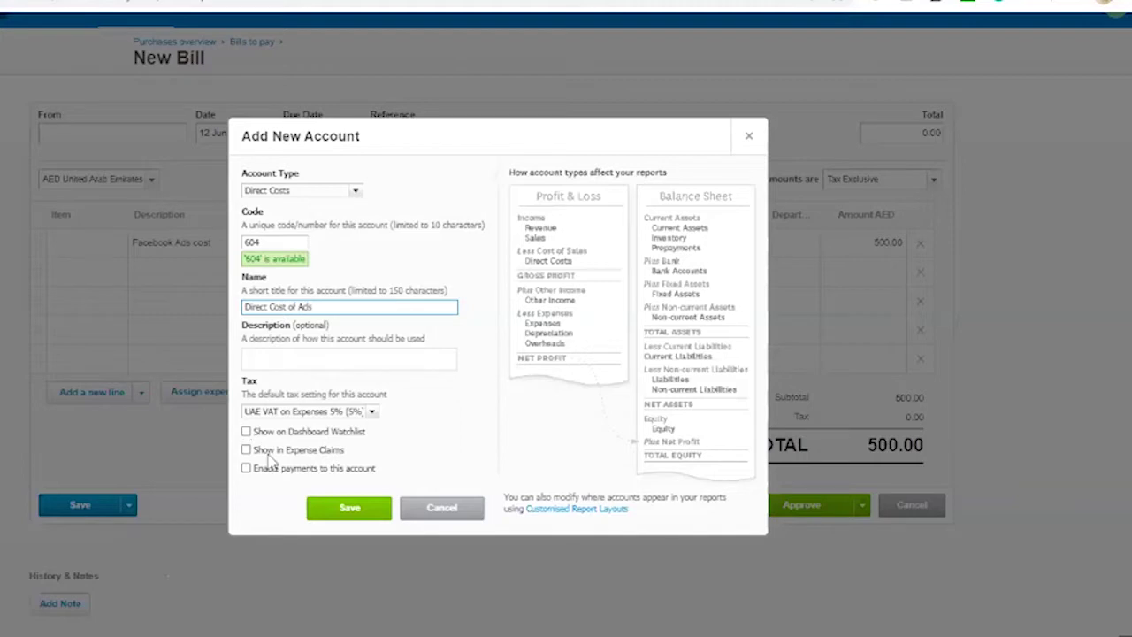
Step: Show the new account on the dashboard watchlist, reuse its name "Direct Cost of Ads" as the description and save it
{"action": "left_click", "coordinate": [293, 434]}
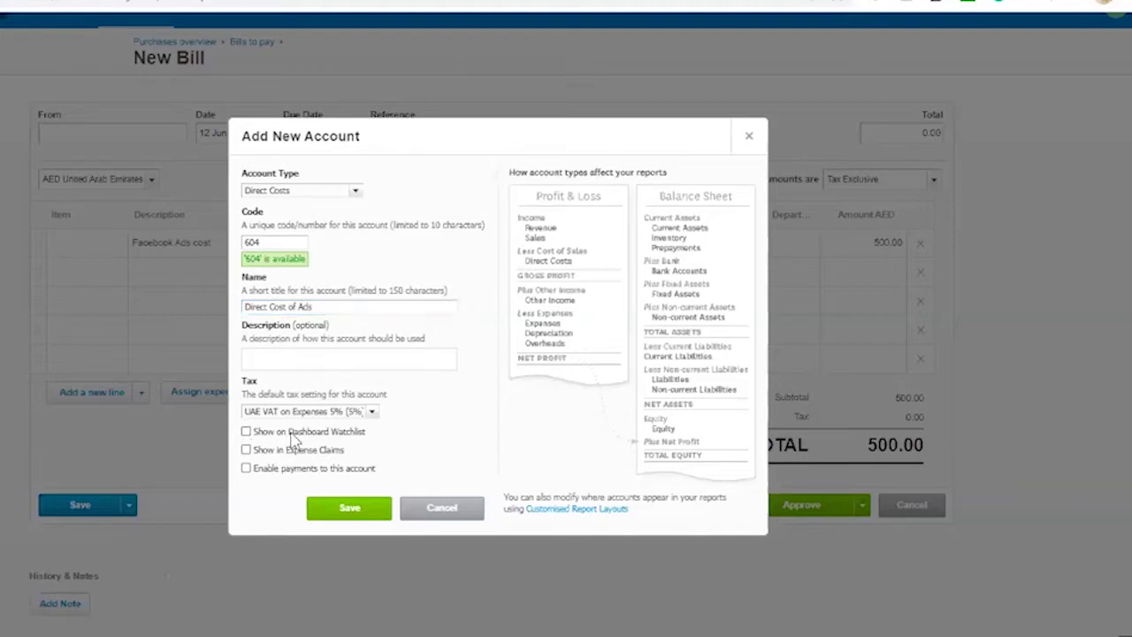
{"action": "left_click_drag", "start_coordinate": [242, 307], "coordinate": [359, 379]}
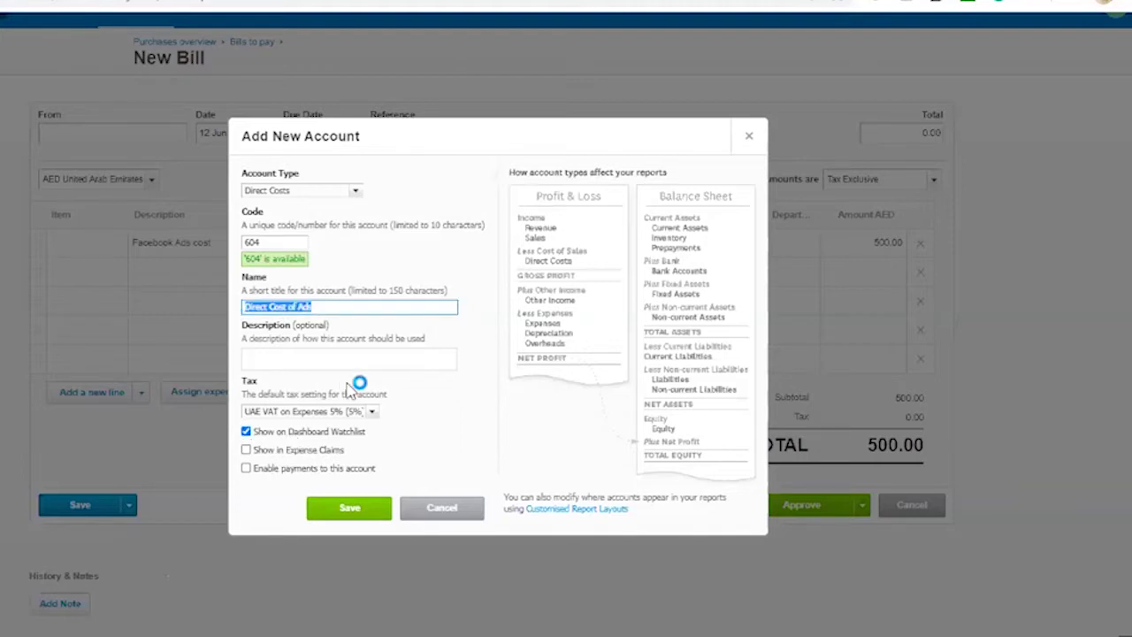
{"action": "left_click", "coordinate": [343, 361]}
{"action": "left_click", "coordinate": [345, 511]}
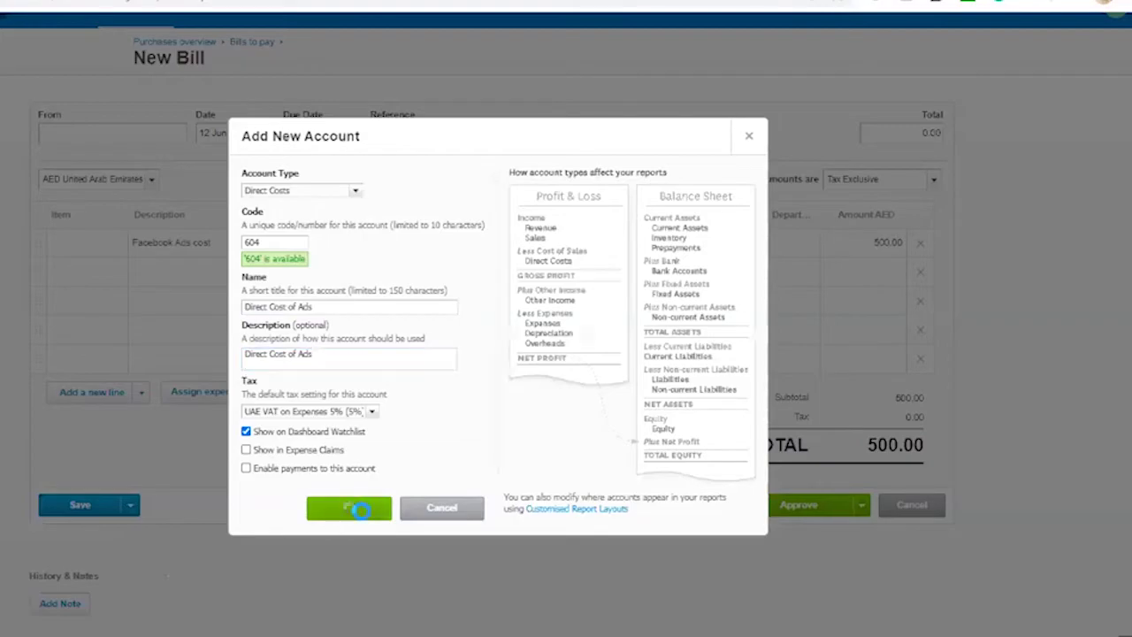
Step: Assign the Facebook Ads line to Branch 1 and Department 2
{"action": "key", "text": "Tab"}
{"action": "key", "text": "Tab"}
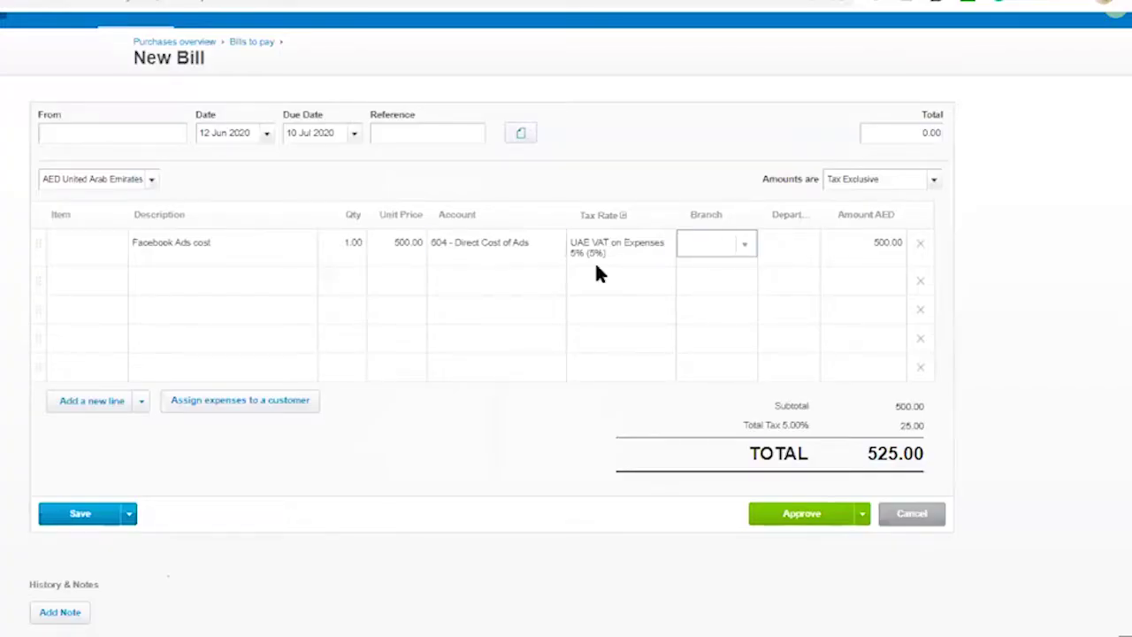
{"action": "left_click", "coordinate": [745, 247]}
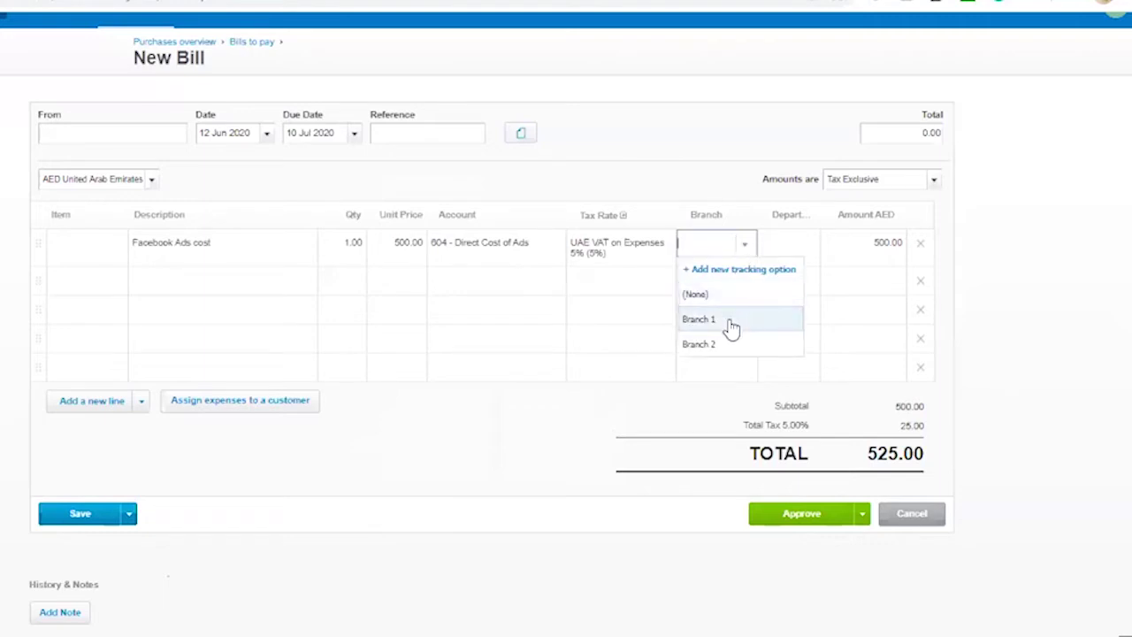
{"action": "left_click", "coordinate": [732, 328]}
{"action": "left_click", "coordinate": [809, 244]}
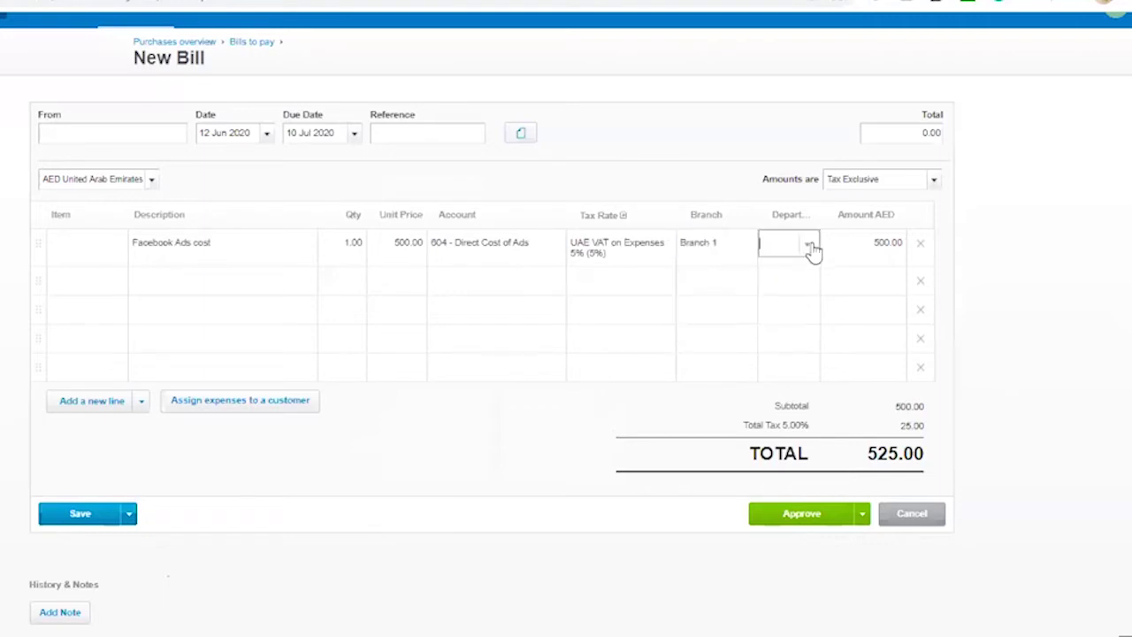
{"action": "left_click", "coordinate": [825, 346]}
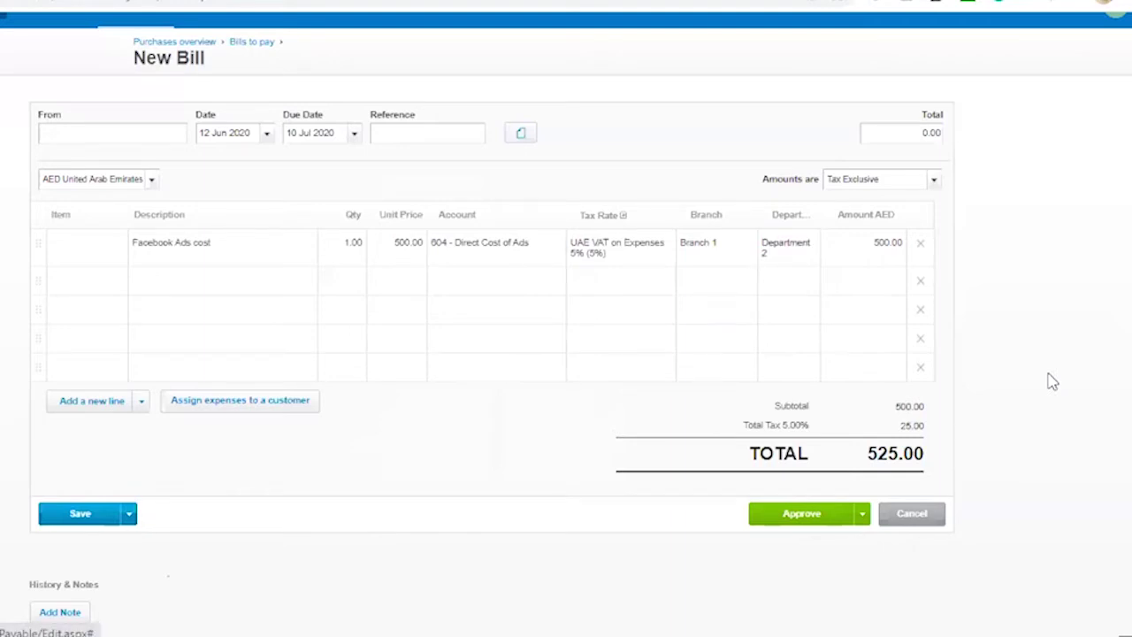
Step: Set the bill's supplier to the new contact "Sample Supplier" and its reference to 564
{"action": "left_click", "coordinate": [162, 133]}
{"action": "type", "text": "Sample Supplier"}
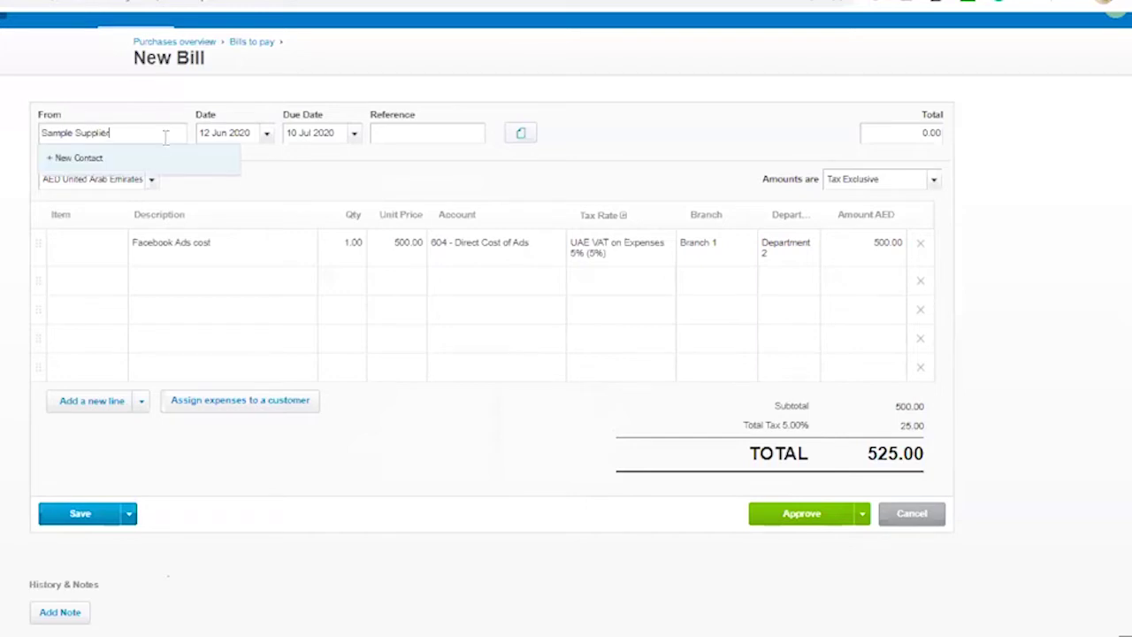
{"action": "key", "text": "Tab"}
{"action": "left_click", "coordinate": [424, 134]}
{"action": "type", "text": "564"}
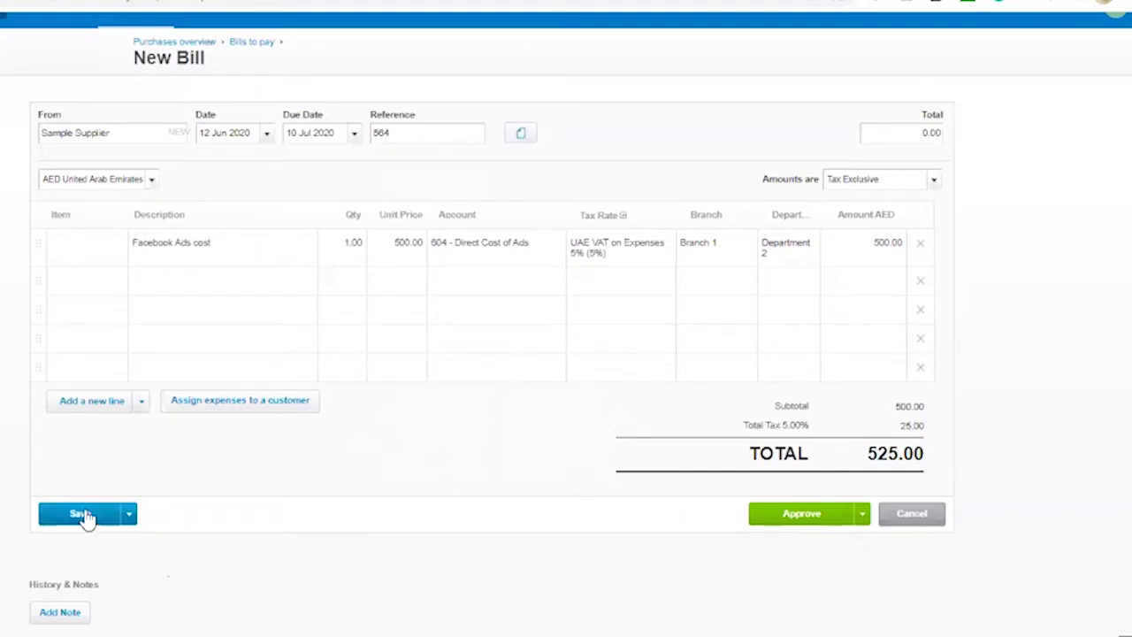
Step: Save the bill as a draft, then open it from the drafts list and approve it
{"action": "left_click", "coordinate": [56, 508]}
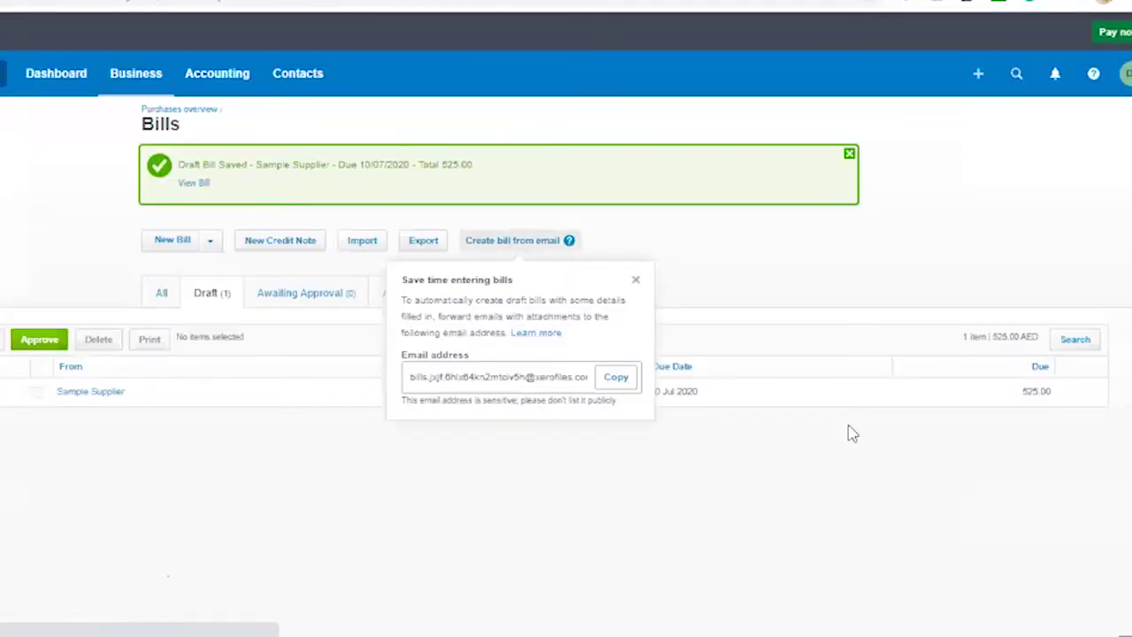
{"action": "left_click", "coordinate": [635, 279]}
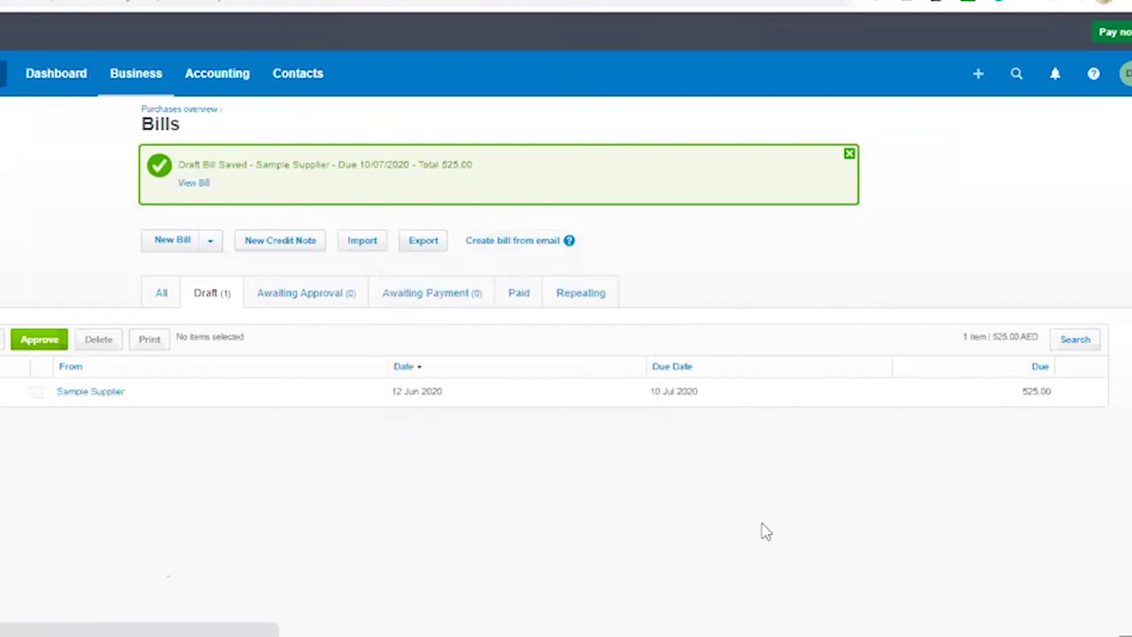
{"action": "left_click", "coordinate": [451, 391]}
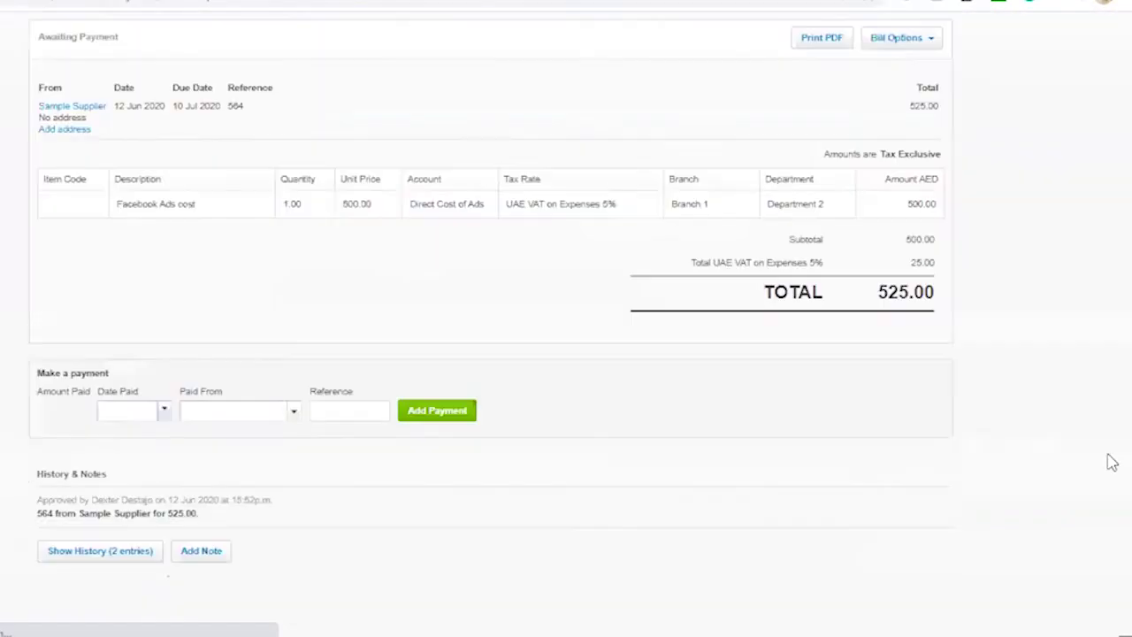
{"action": "left_click", "coordinate": [929, 44]}
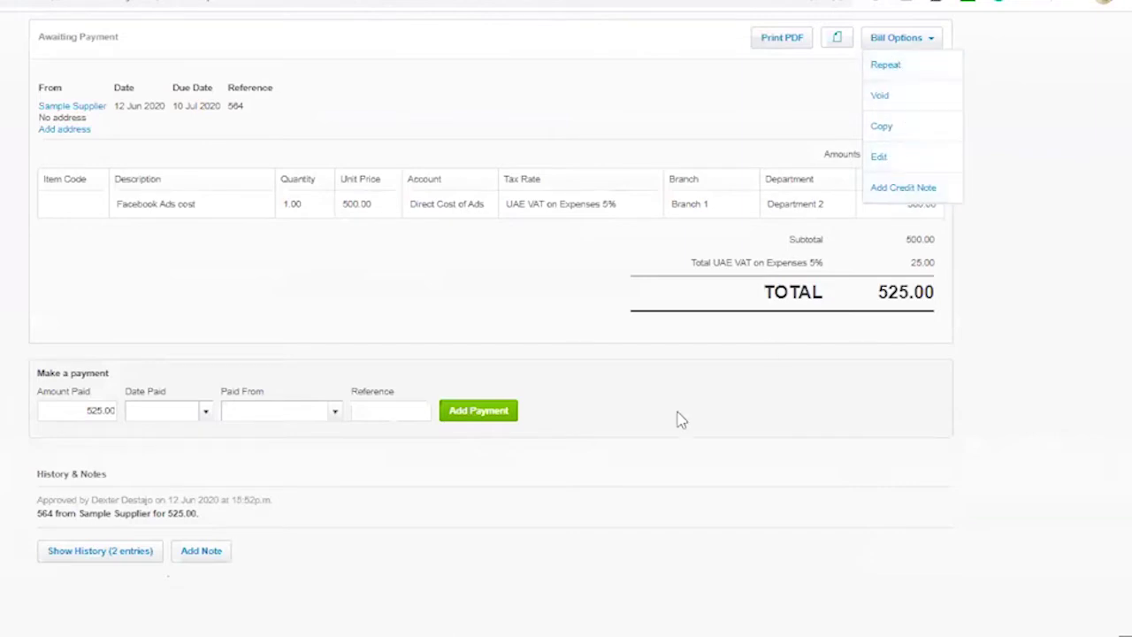
Step: Set the payment on the approved bill to an amount of 400.00 with the date 12 Jun 2020
{"action": "left_click", "coordinate": [67, 410]}
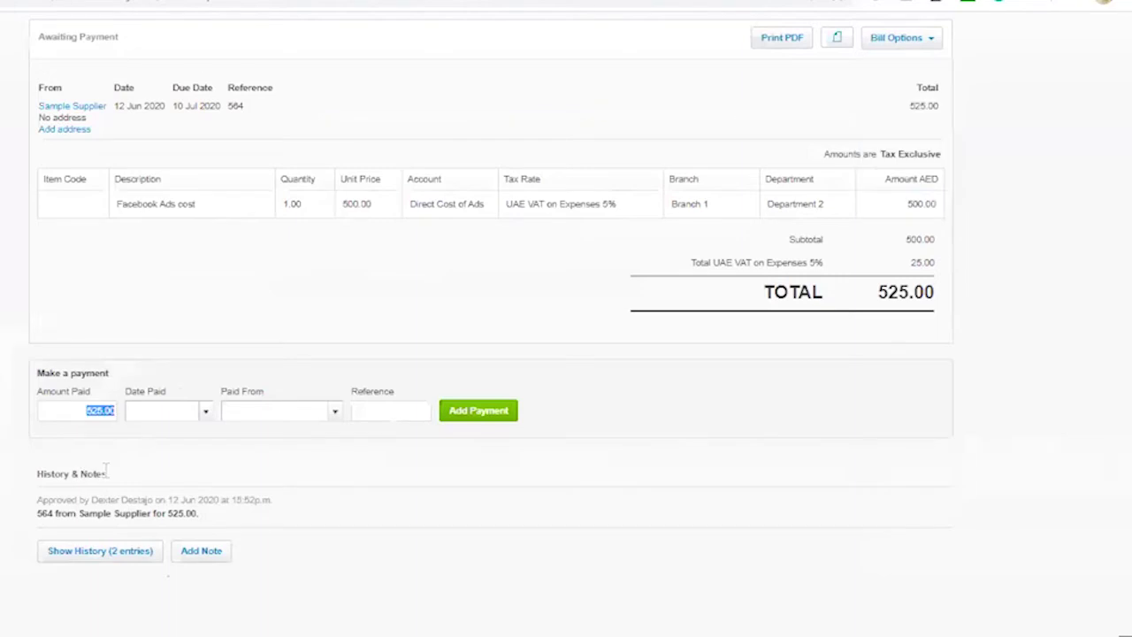
{"action": "type", "text": "4"}
{"action": "left_click", "coordinate": [205, 412]}
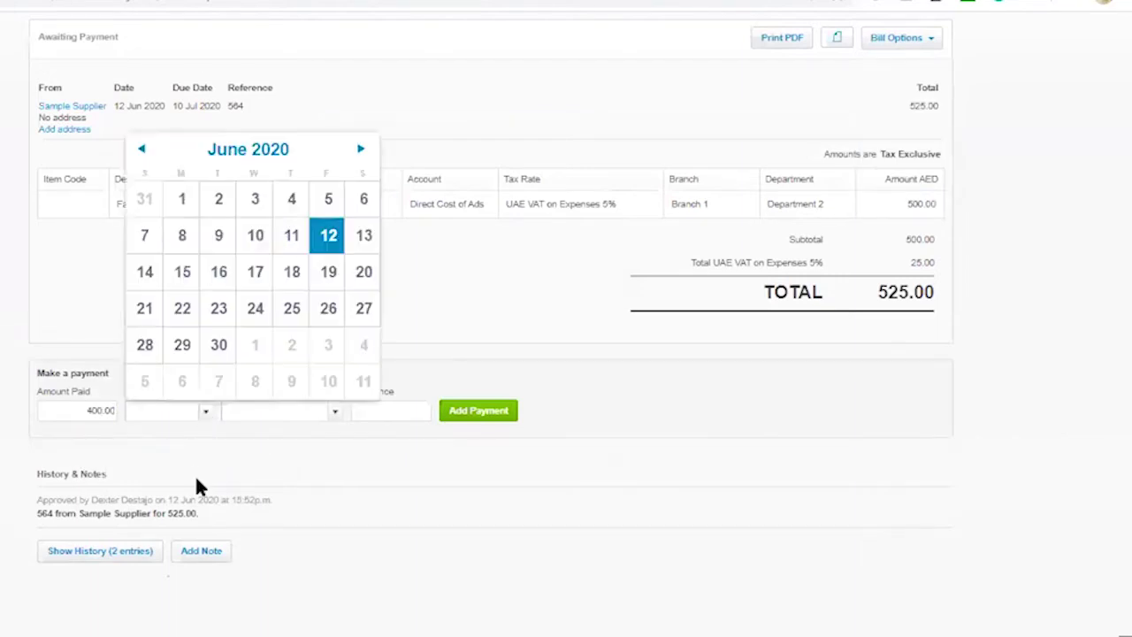
{"action": "left_click", "coordinate": [293, 237]}
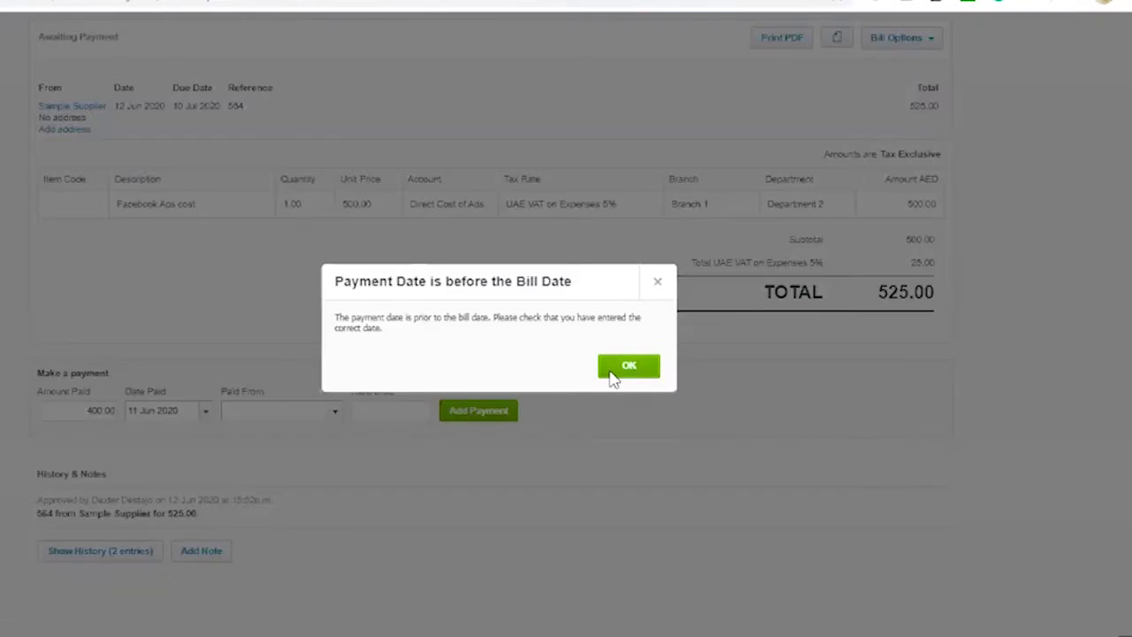
{"action": "left_click", "coordinate": [656, 284]}
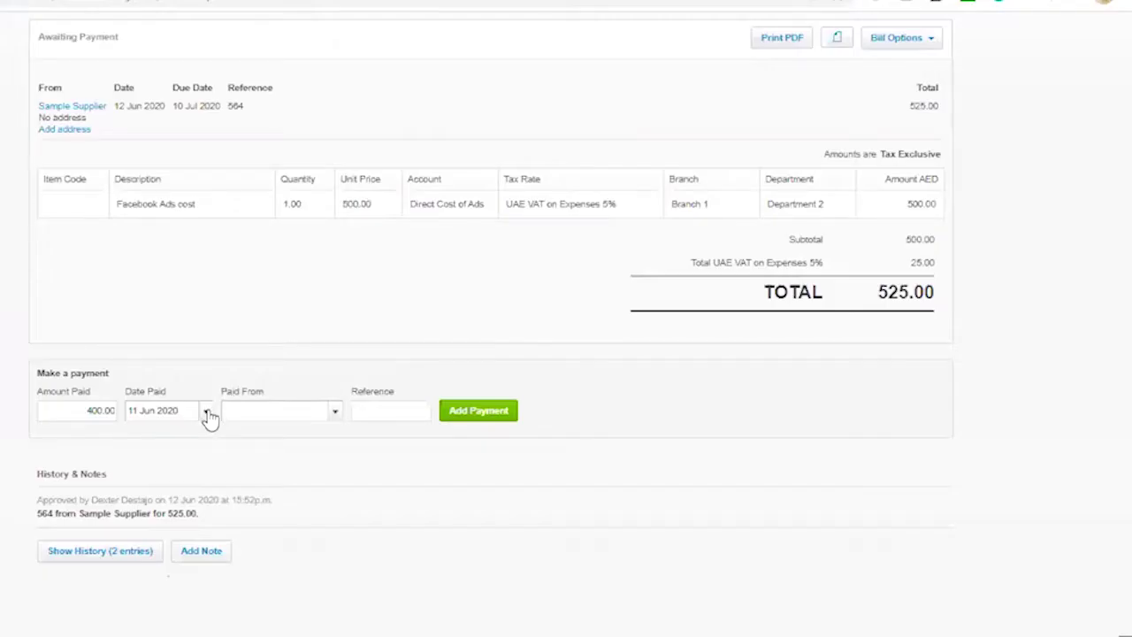
{"action": "left_click", "coordinate": [206, 413]}
{"action": "left_click", "coordinate": [328, 235]}
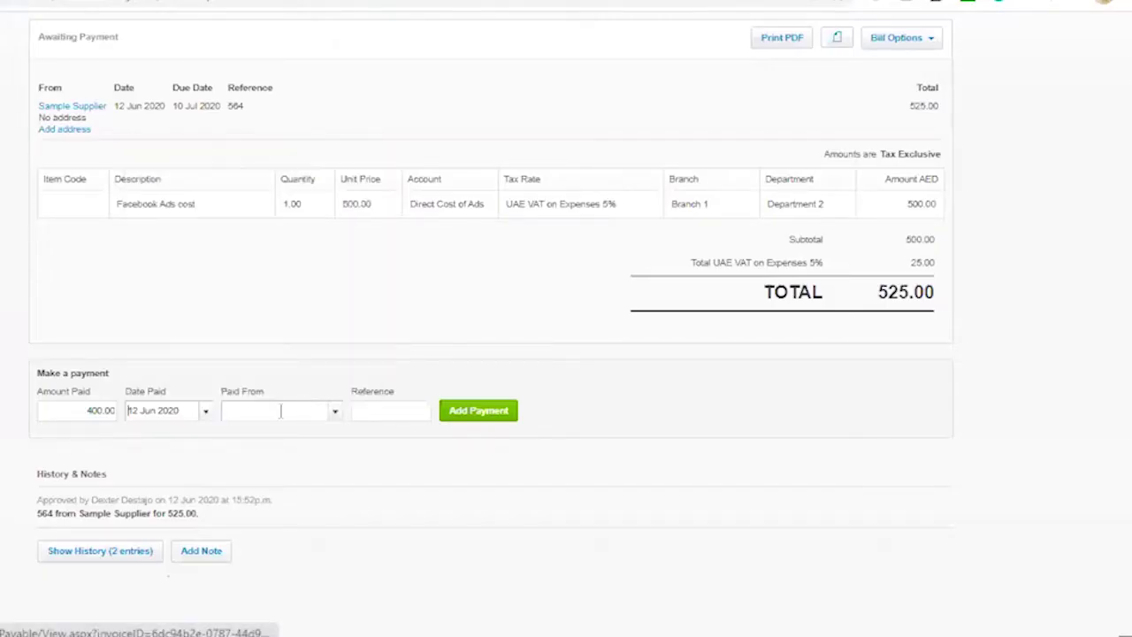
Step: Pay from 102 - Petty Cash with the reference PCV#2356 and add the payment to the bill
{"action": "left_click", "coordinate": [335, 412]}
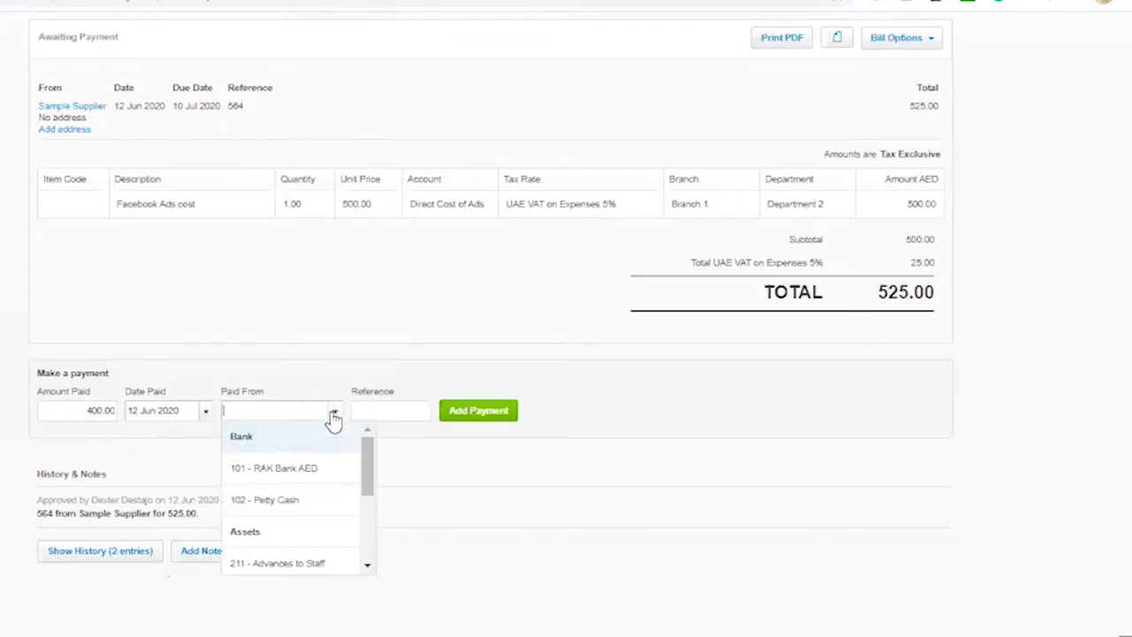
{"action": "left_click", "coordinate": [313, 501]}
{"action": "left_click", "coordinate": [385, 413]}
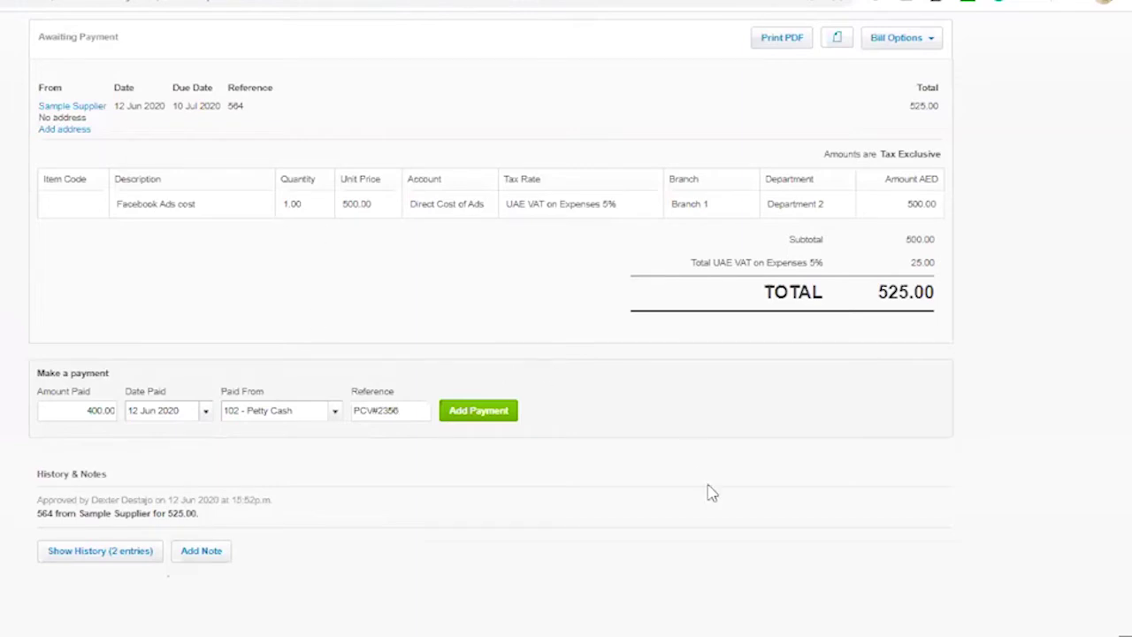
{"action": "left_click", "coordinate": [490, 424]}
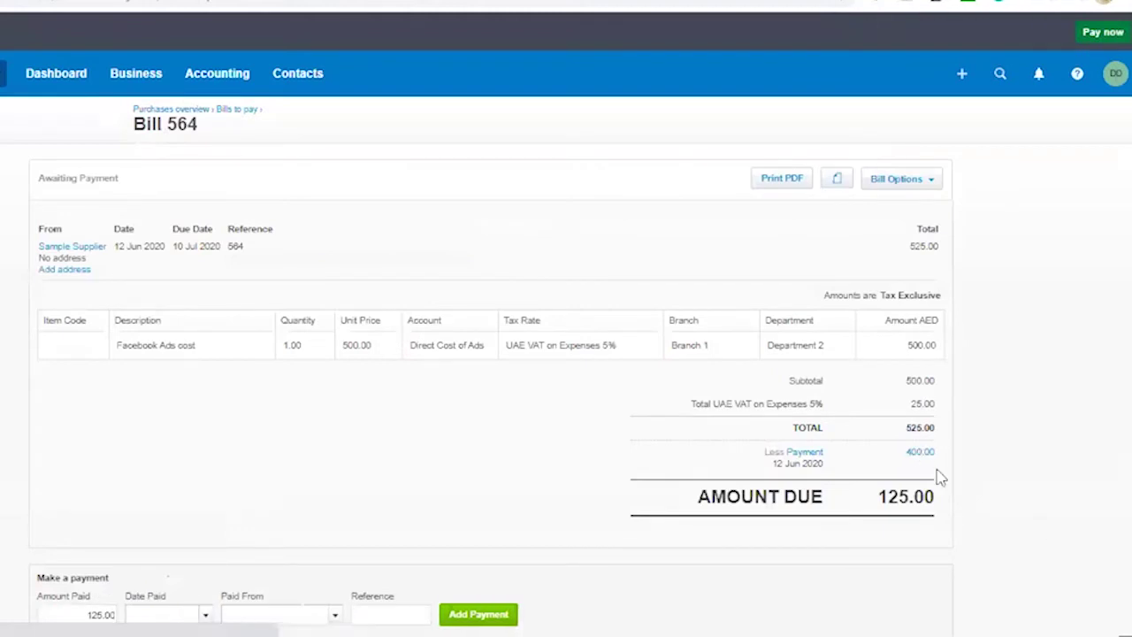
Step: Review the recorded payment's transaction and its available options, then return to the bill and check its options
{"action": "left_click", "coordinate": [789, 455]}
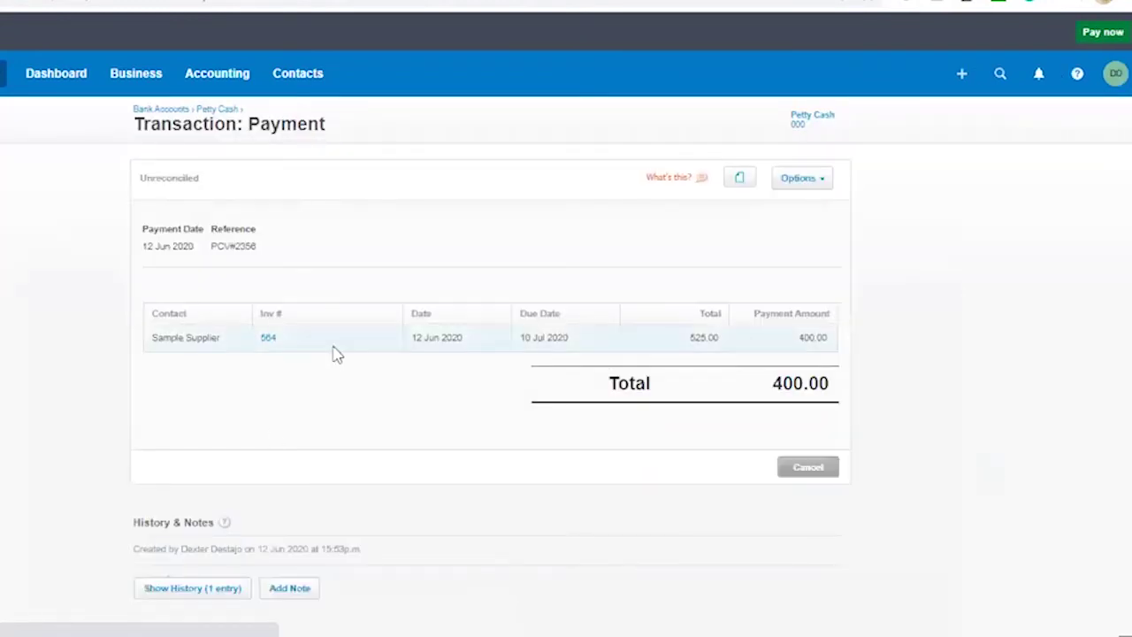
{"action": "left_click", "coordinate": [815, 182]}
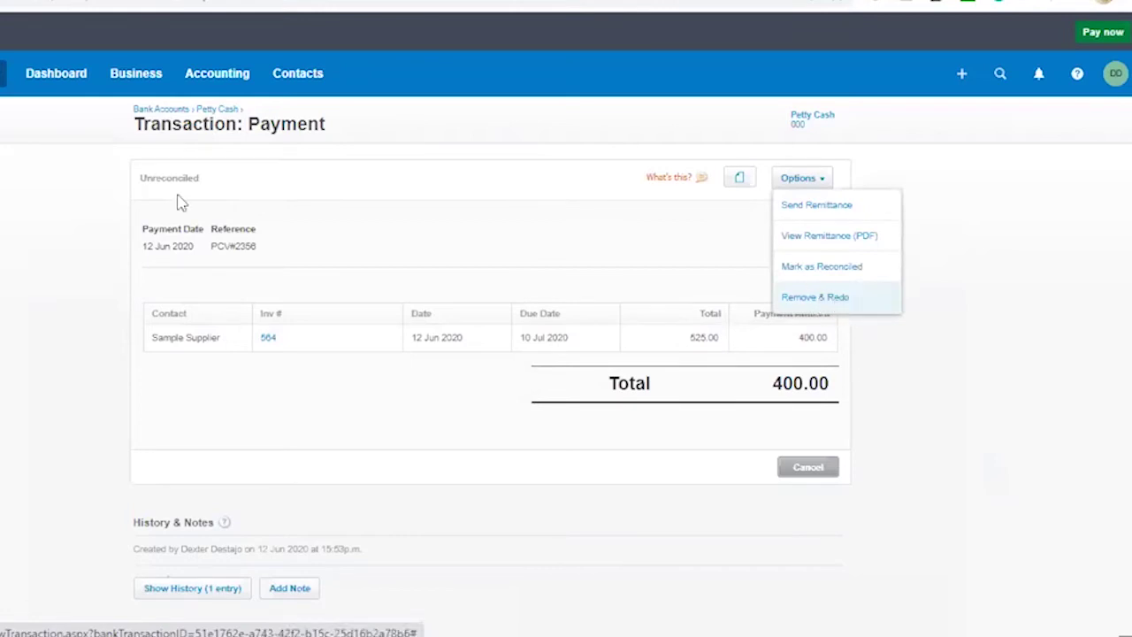
{"action": "left_click", "coordinate": [272, 341]}
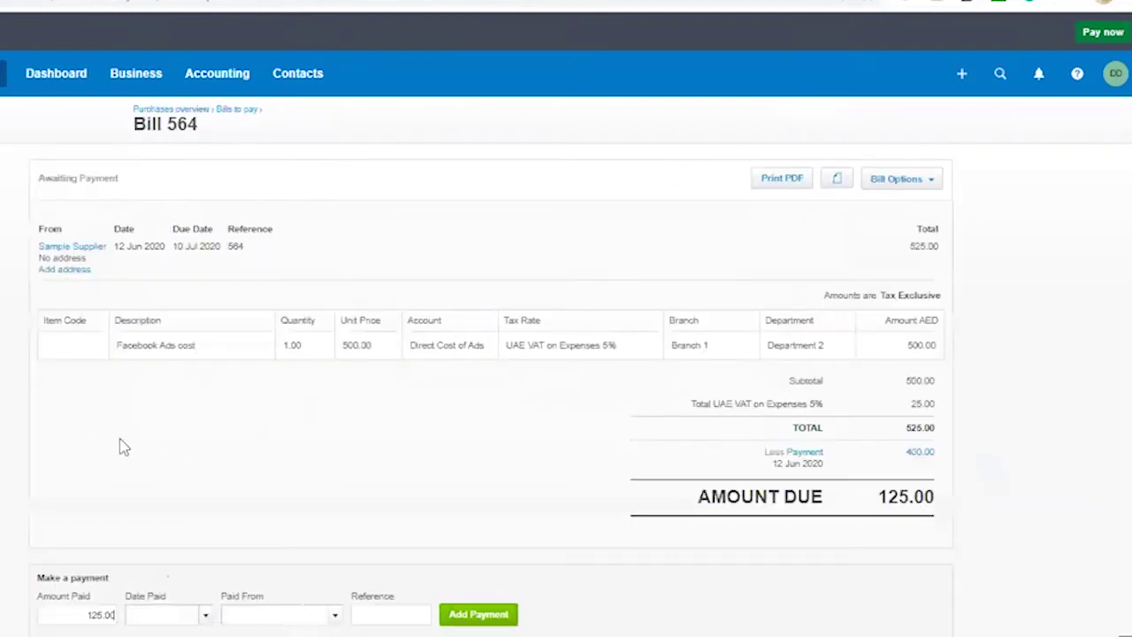
{"action": "left_click", "coordinate": [930, 183]}
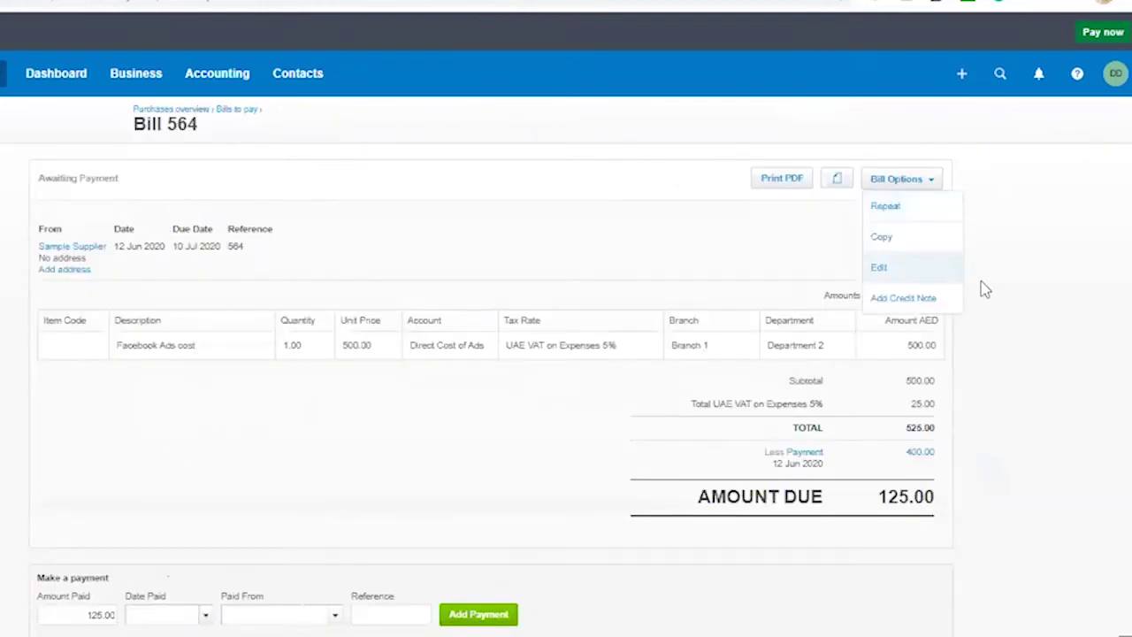
Step: Open the Aged Payables report for June 2020
{"action": "left_click", "coordinate": [227, 86]}
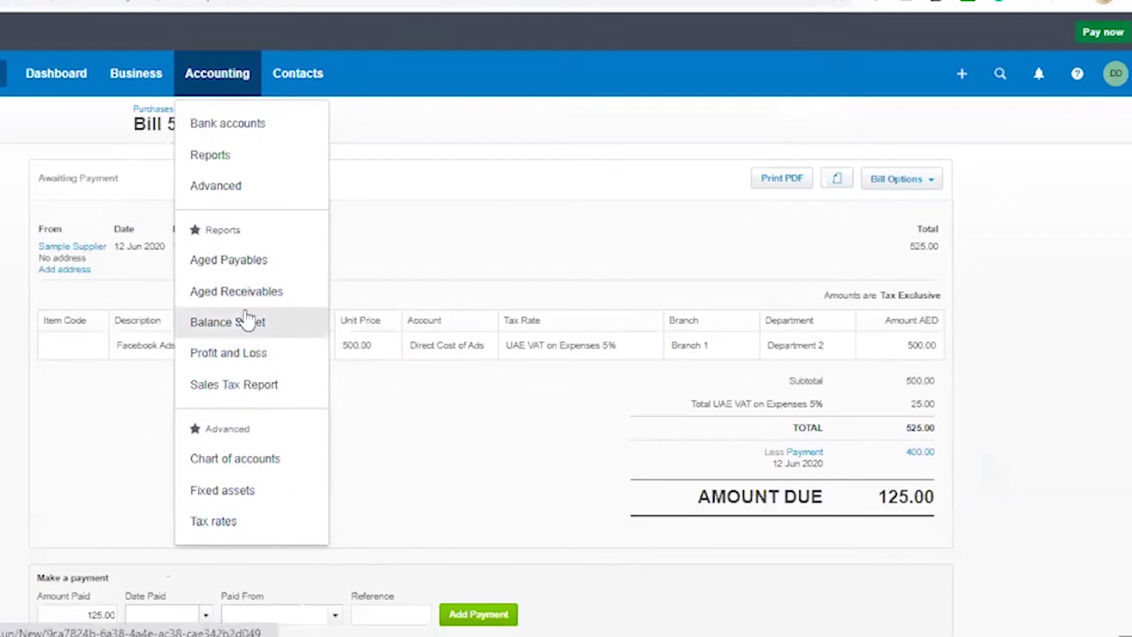
{"action": "left_click_drag", "start_coordinate": [416, 346], "coordinate": [493, 353]}
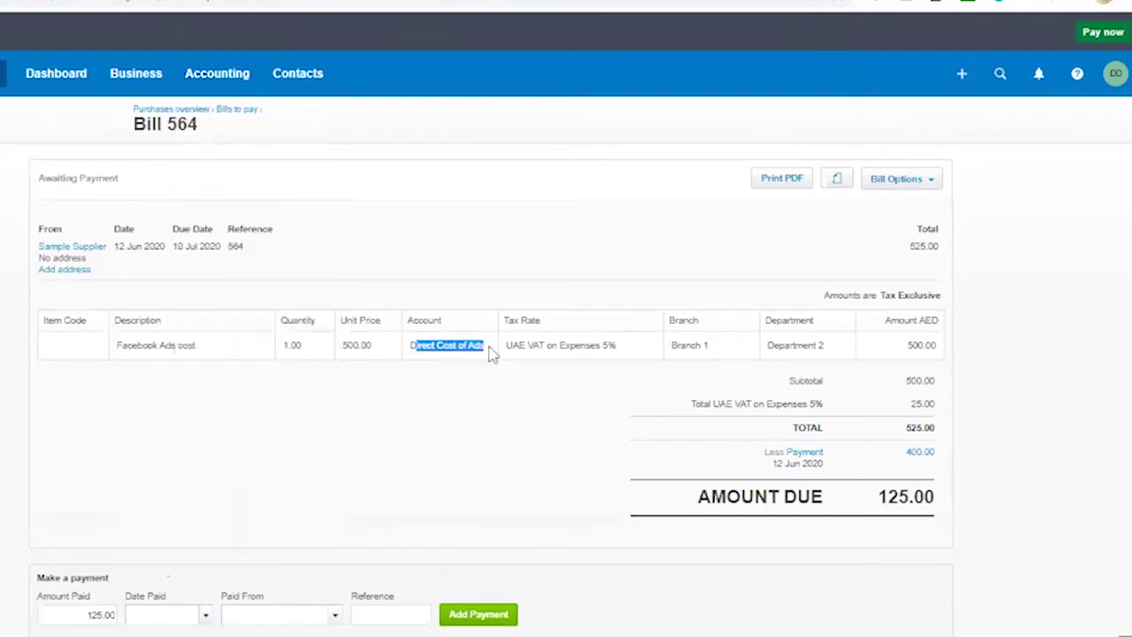
{"action": "left_click", "coordinate": [214, 82]}
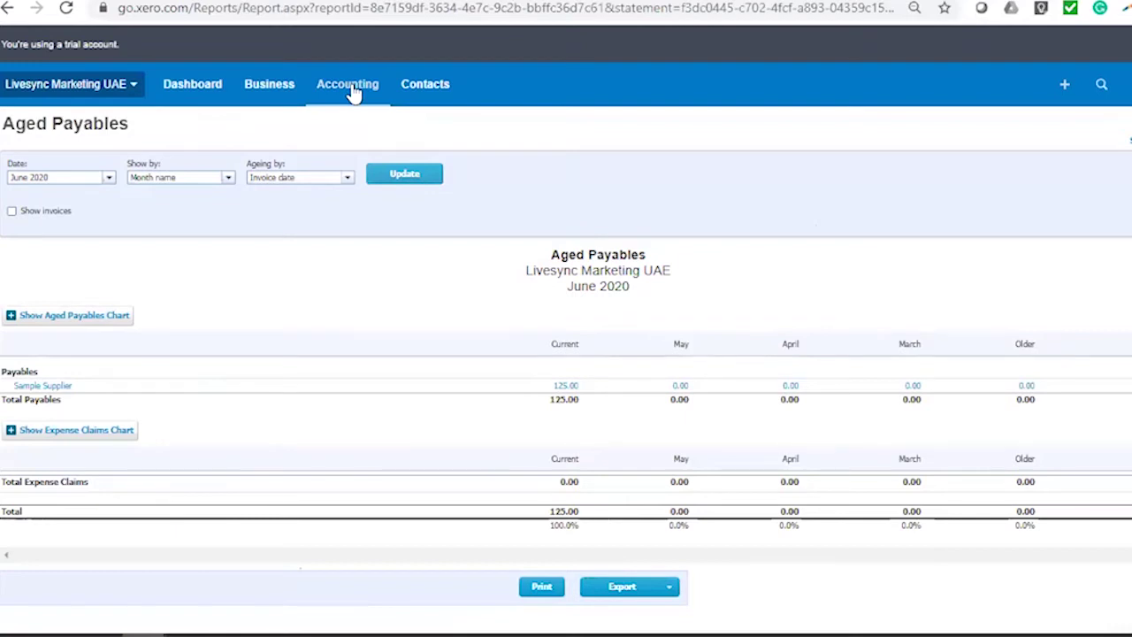
Step: Open the purchases overview and review its bills, upcoming bills and purchase orders summaries
{"action": "left_click", "coordinate": [268, 97]}
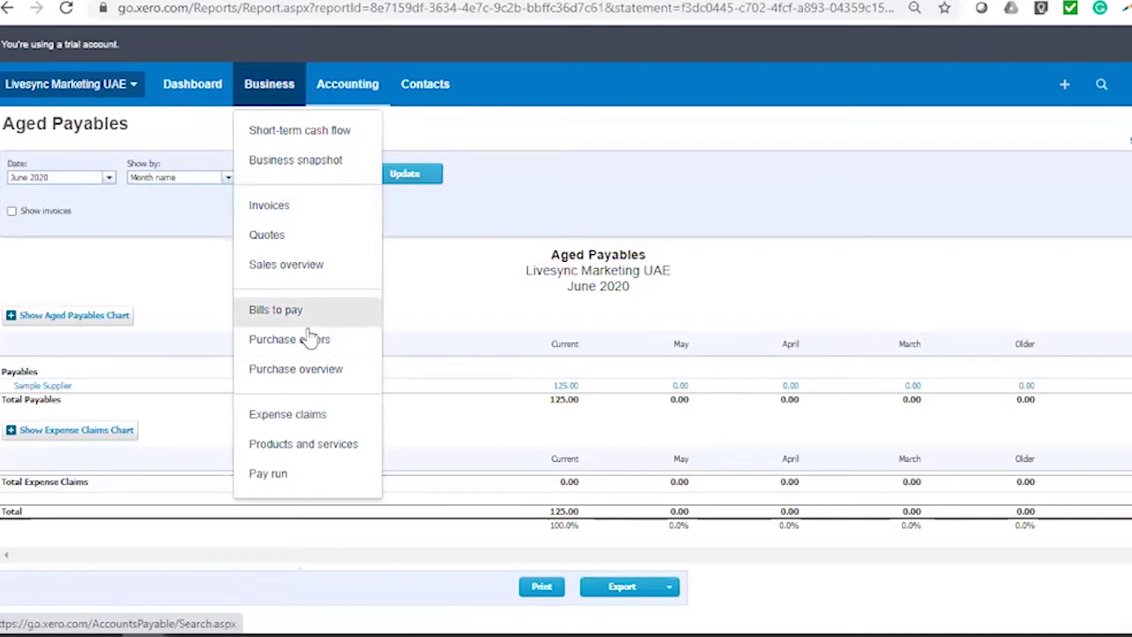
{"action": "left_click", "coordinate": [313, 369]}
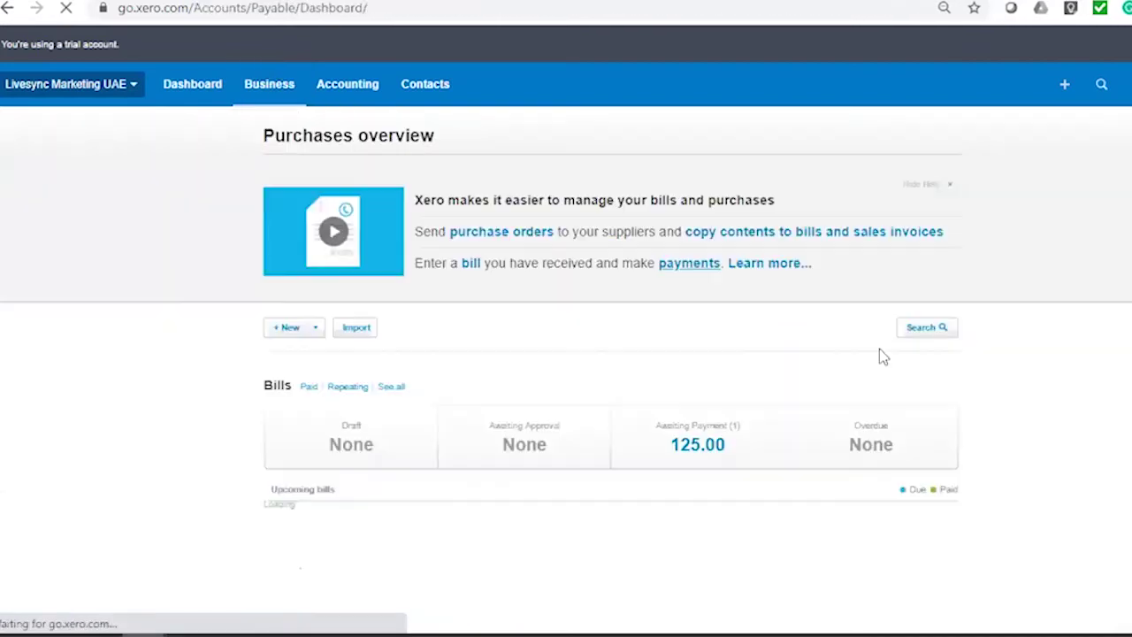
{"action": "scroll", "coordinate": [883, 356], "scroll_direction": "down", "scroll_amount": 2}
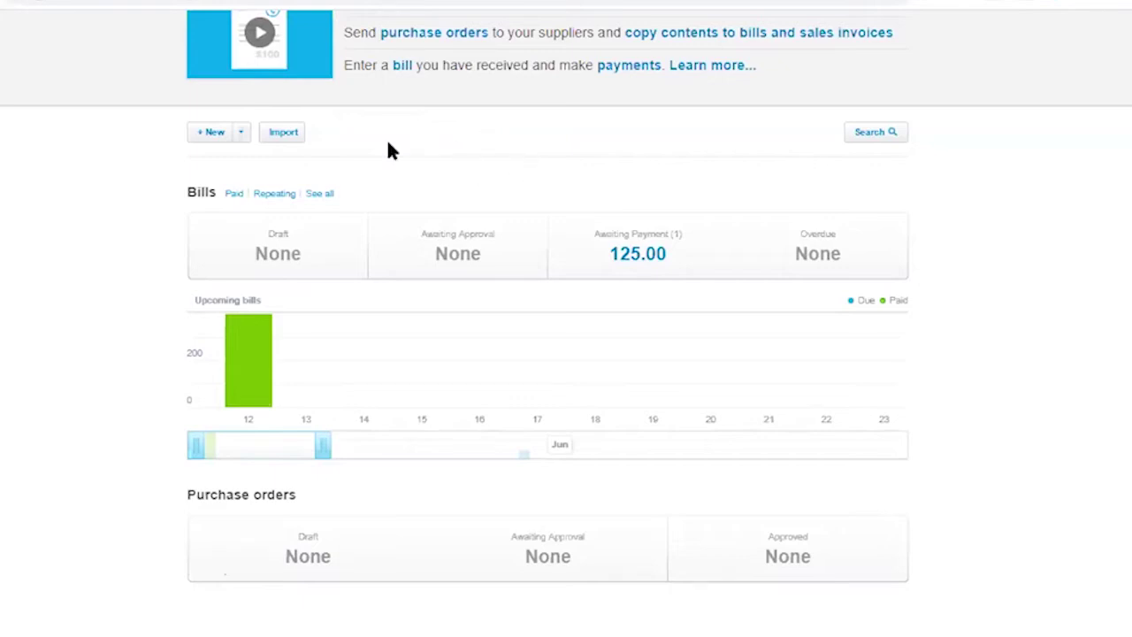
{"action": "scroll", "coordinate": [1107, 333], "scroll_direction": "up", "scroll_amount": 2}
{"action": "scroll", "coordinate": [1110, 337], "scroll_direction": "down", "scroll_amount": 3}
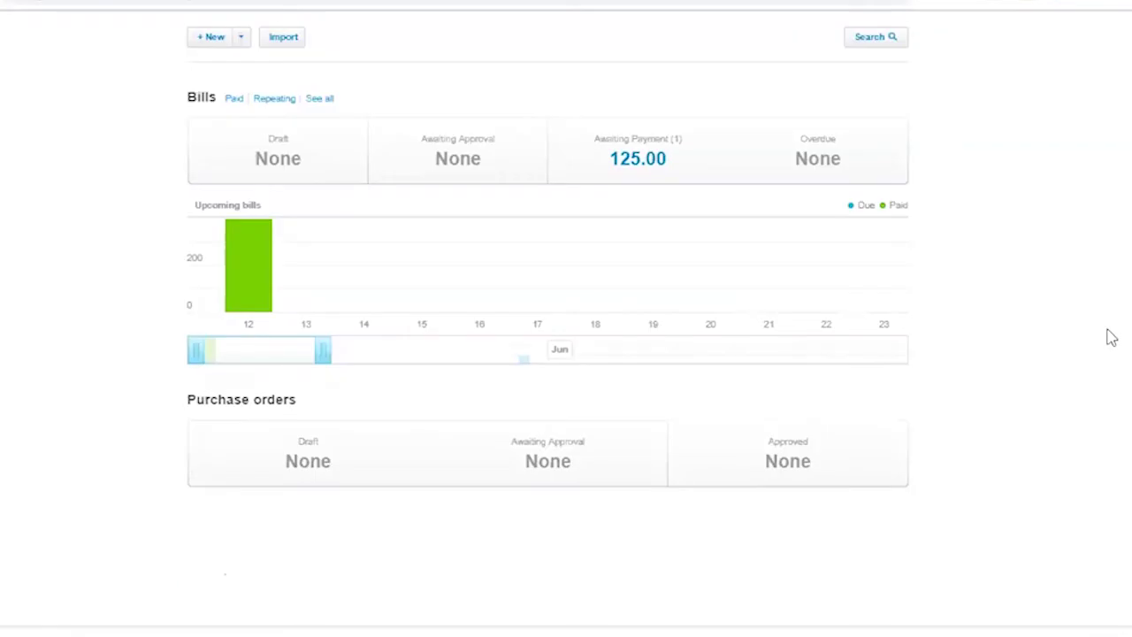
{"action": "scroll", "coordinate": [507, 434], "scroll_direction": "up", "scroll_amount": 2}
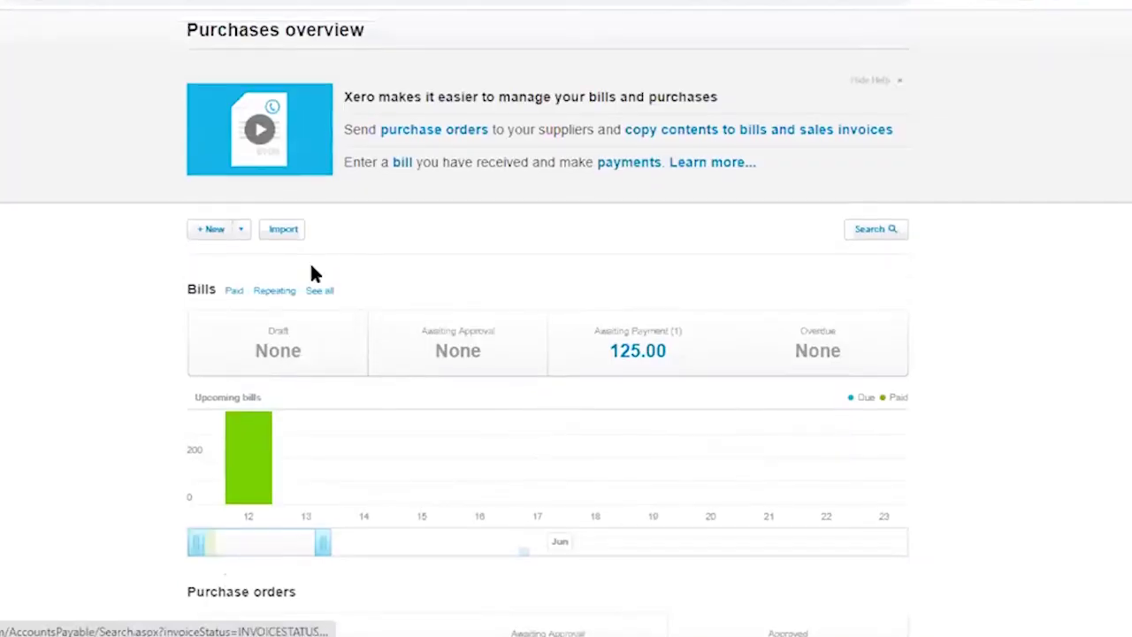
Step: Start a new purchase order with "Another Supplier" added as a new contact
{"action": "left_click", "coordinate": [239, 230]}
{"action": "left_click", "coordinate": [250, 361]}
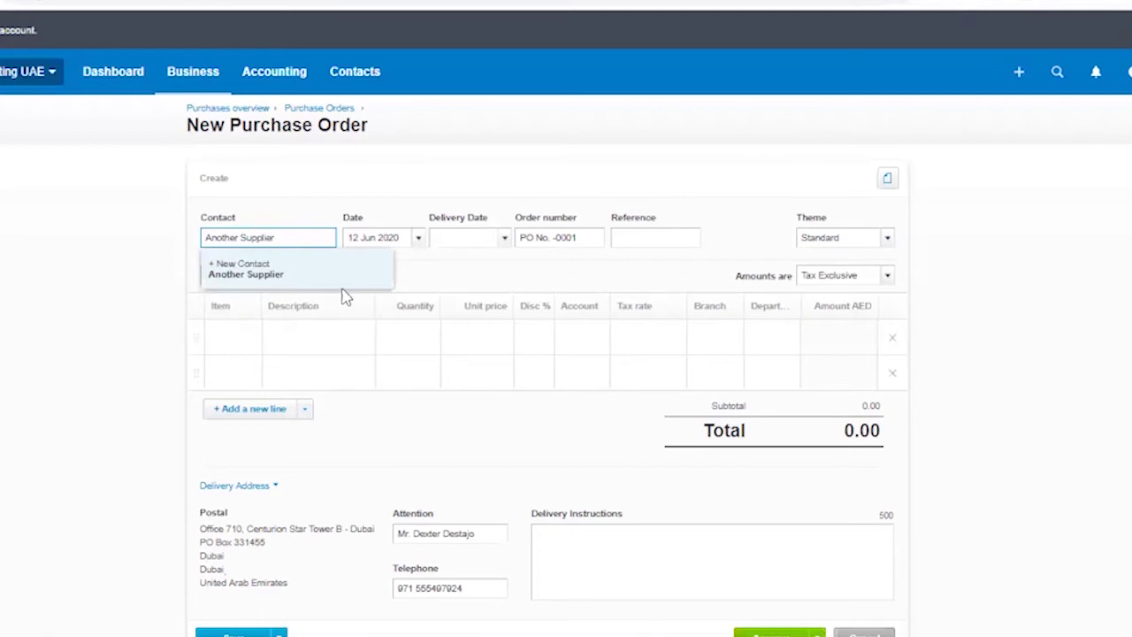
{"action": "left_click", "coordinate": [386, 264]}
Step: Set the purchase order's delivery date to 30 Jun 2020 and its reference to 3456
{"action": "left_click", "coordinate": [504, 251]}
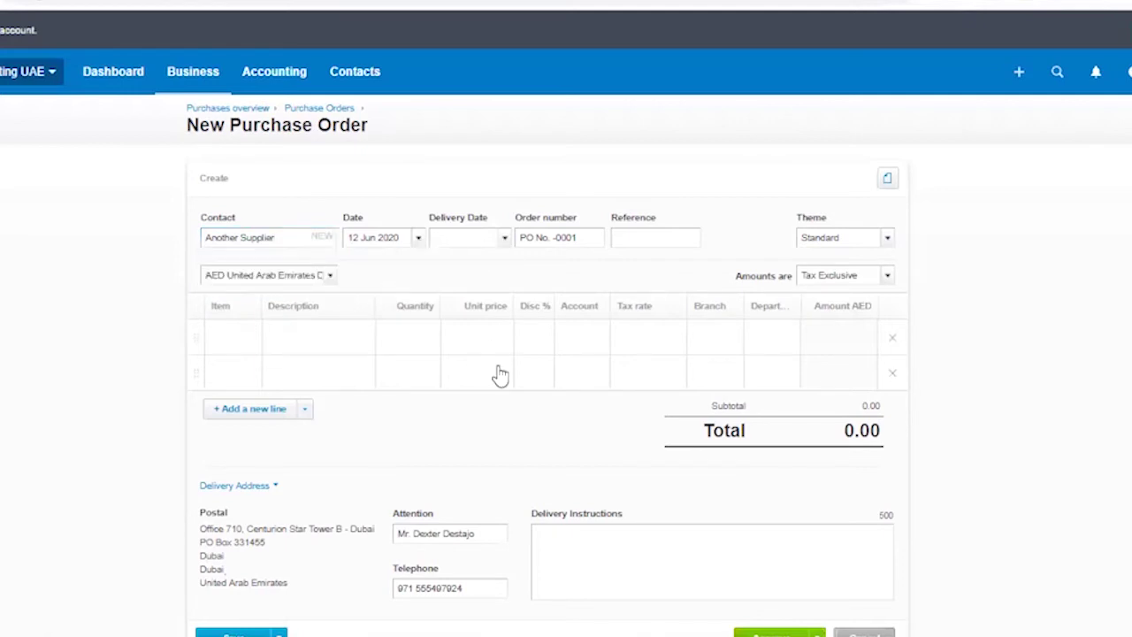
{"action": "left_click", "coordinate": [519, 487]}
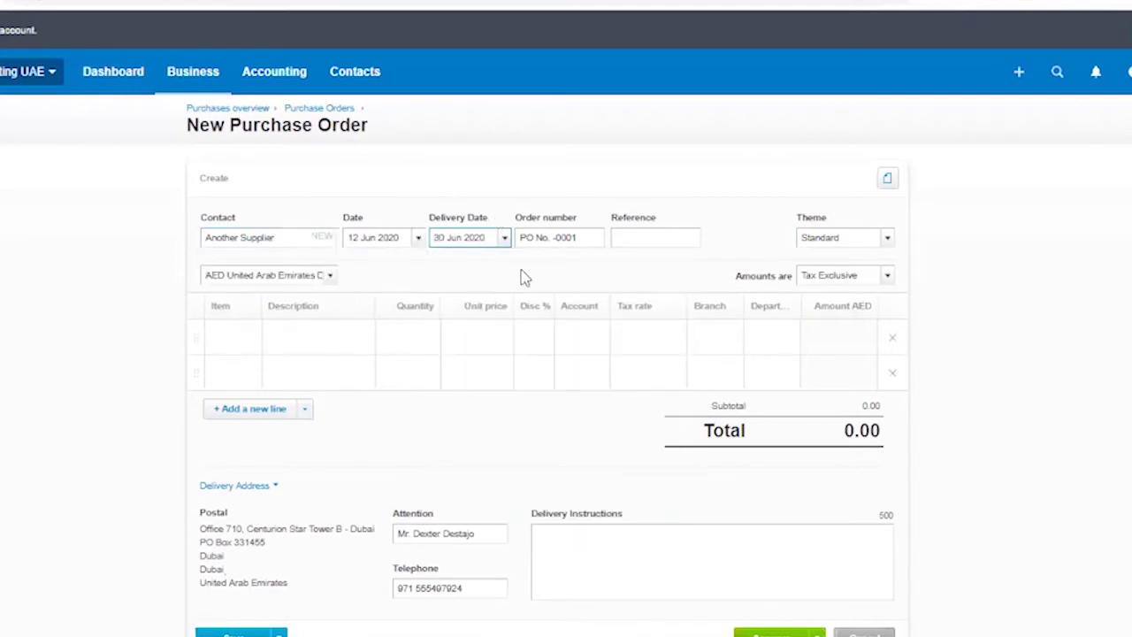
{"action": "left_click", "coordinate": [647, 240]}
{"action": "type", "text": "3456"}
Step: Check the purchase order's file attachment and currency options without changing them
{"action": "left_click", "coordinate": [887, 178]}
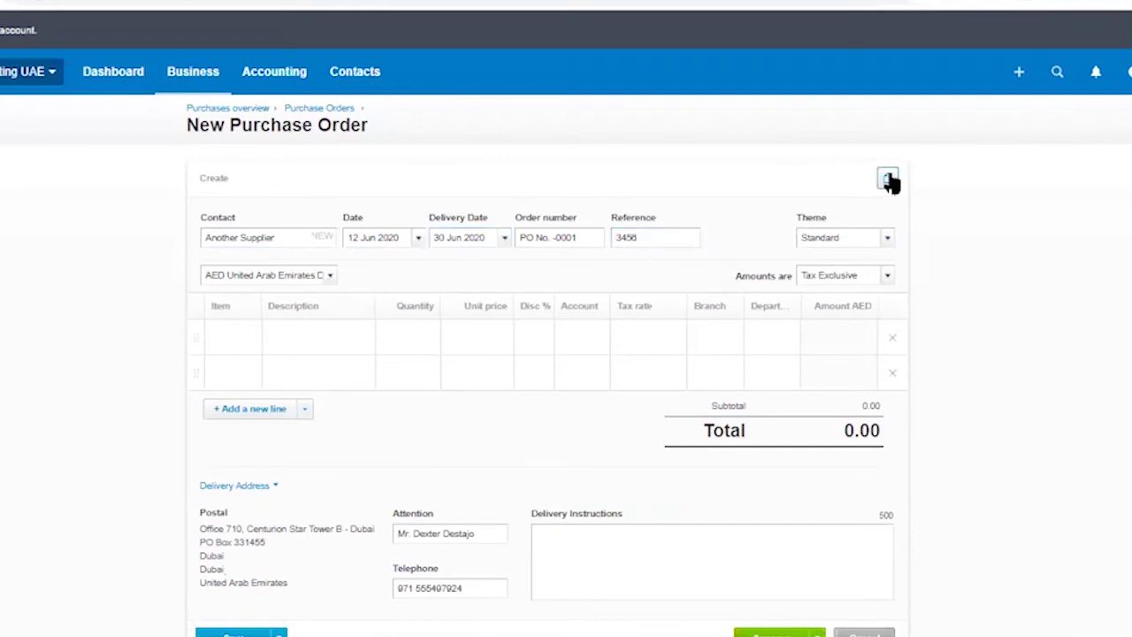
{"action": "left_click", "coordinate": [998, 230]}
{"action": "left_click", "coordinate": [331, 276]}
{"action": "left_click", "coordinate": [454, 266]}
Step: Fill in the first order line with the description Laptop, quantity 1 and unit price 1500
{"action": "left_click", "coordinate": [344, 348]}
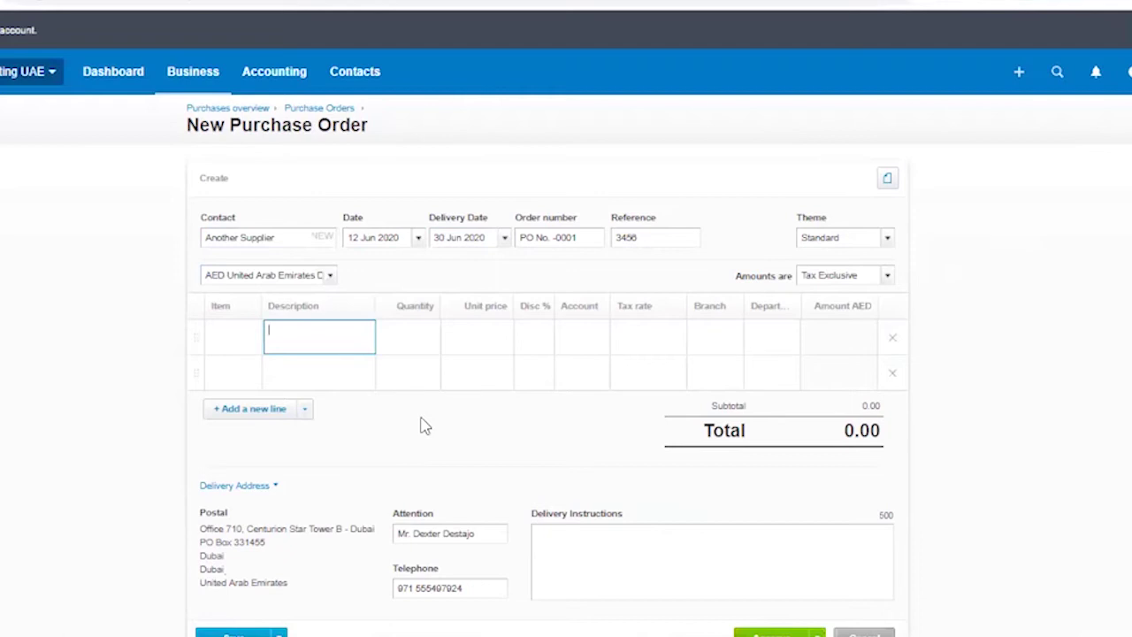
{"action": "type", "text": "Laptop"}
{"action": "key", "text": "Tab"}
{"action": "type", "text": "1"}
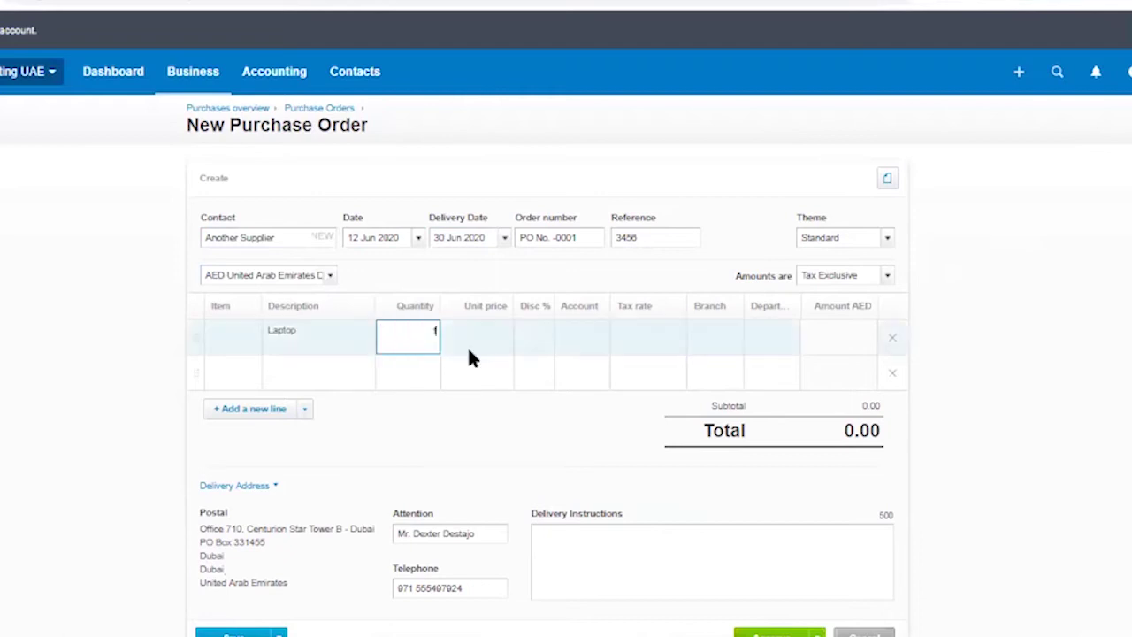
{"action": "left_click", "coordinate": [483, 341]}
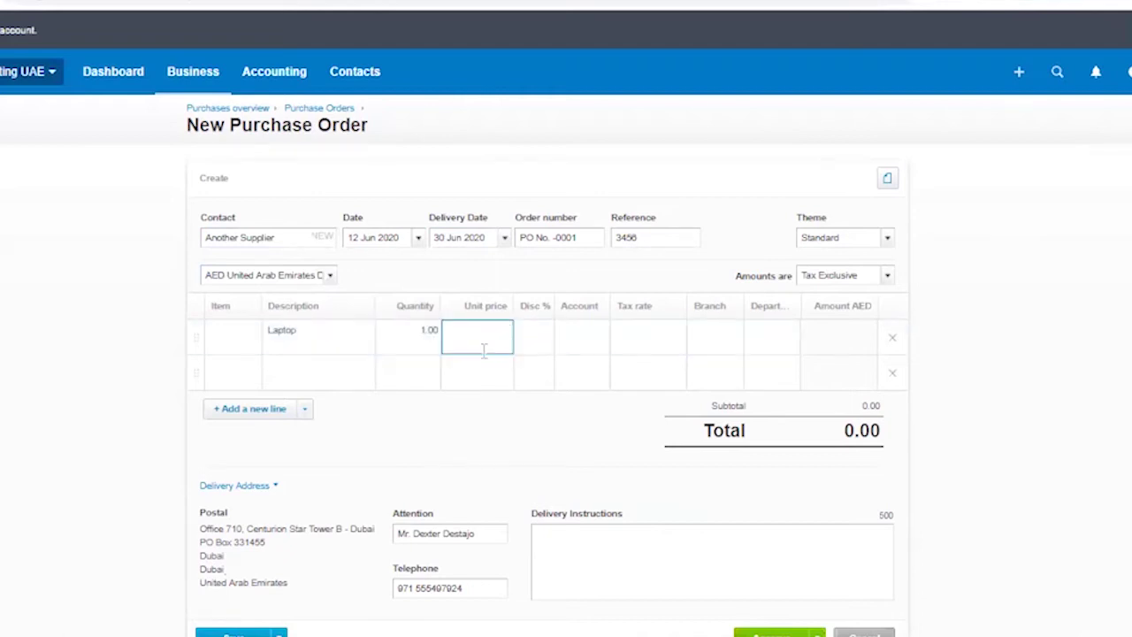
{"action": "type", "text": "1500"}
Step: Assign the Laptop line to account 720 - Computer Equipment, Branch 1 and Department 2
{"action": "left_click", "coordinate": [579, 343]}
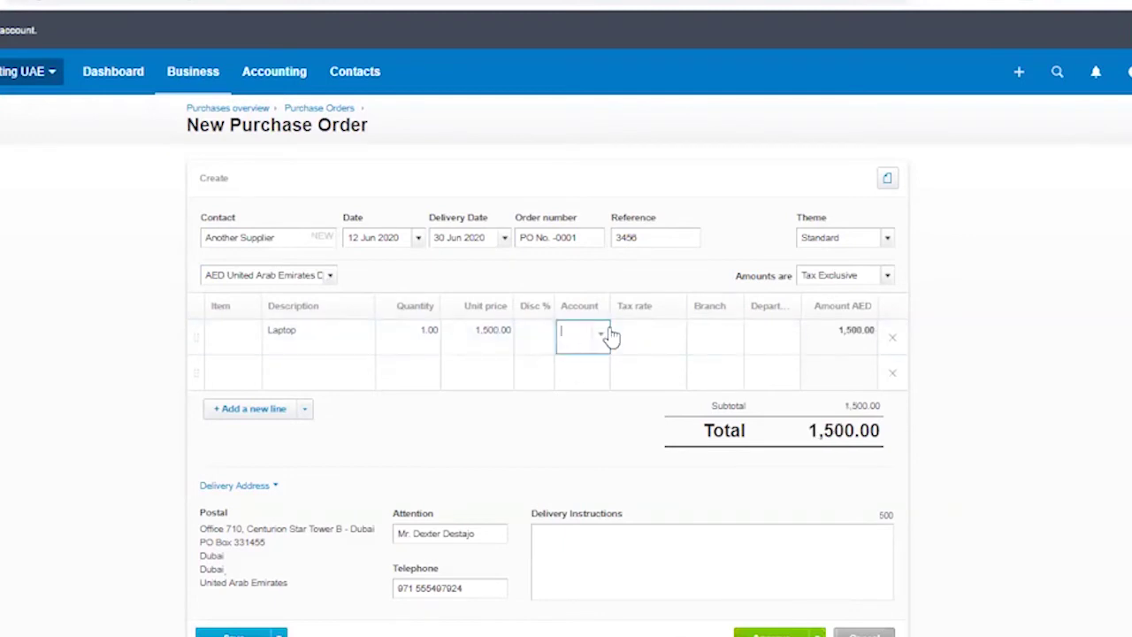
{"action": "type", "text": "equ"}
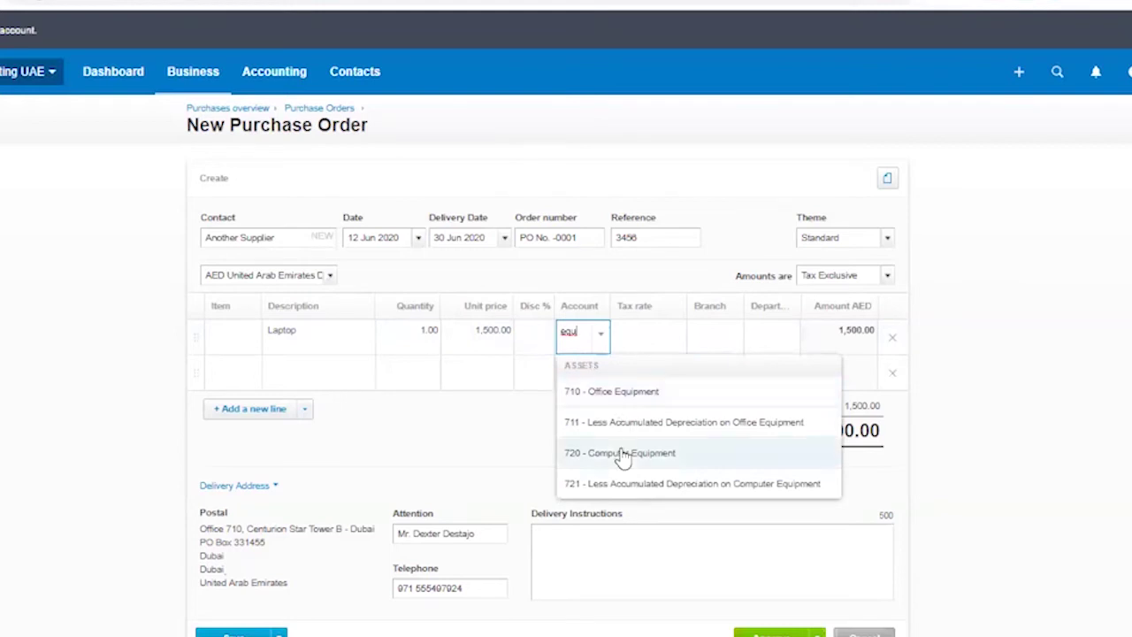
{"action": "left_click", "coordinate": [670, 451]}
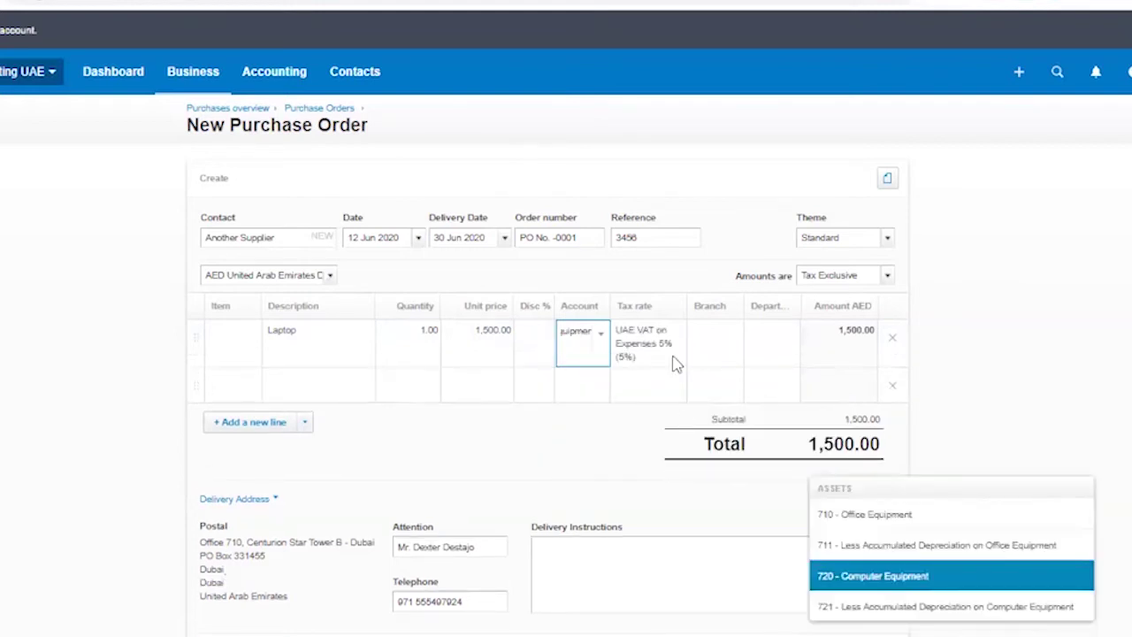
{"action": "left_click", "coordinate": [727, 346]}
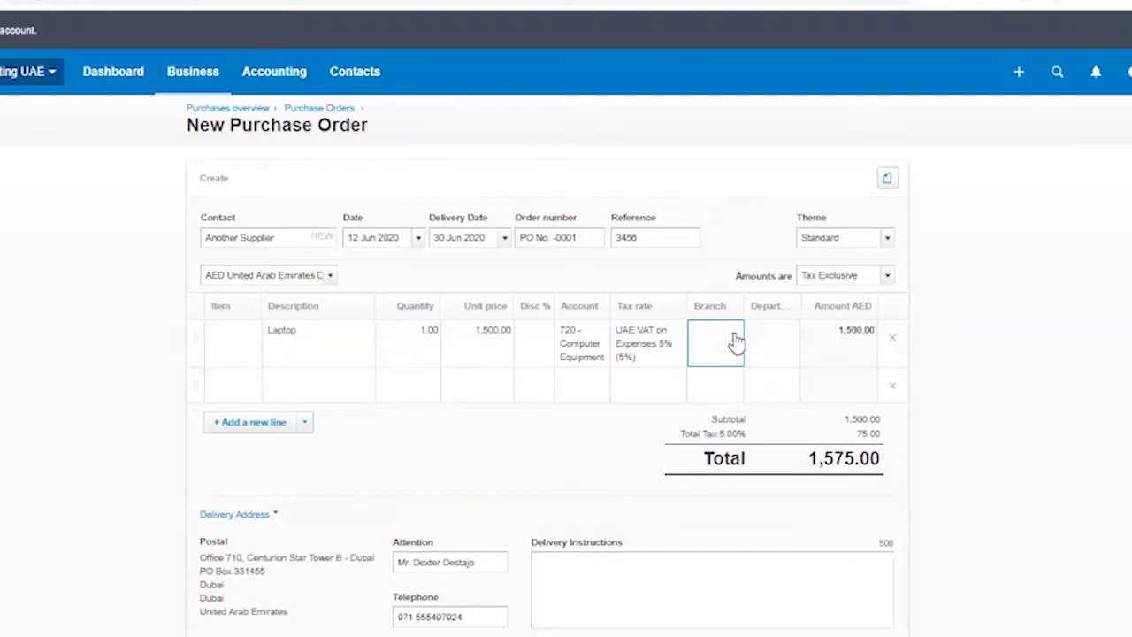
{"action": "key", "text": "Return"}
{"action": "left_click", "coordinate": [788, 343]}
{"action": "left_click", "coordinate": [834, 442]}
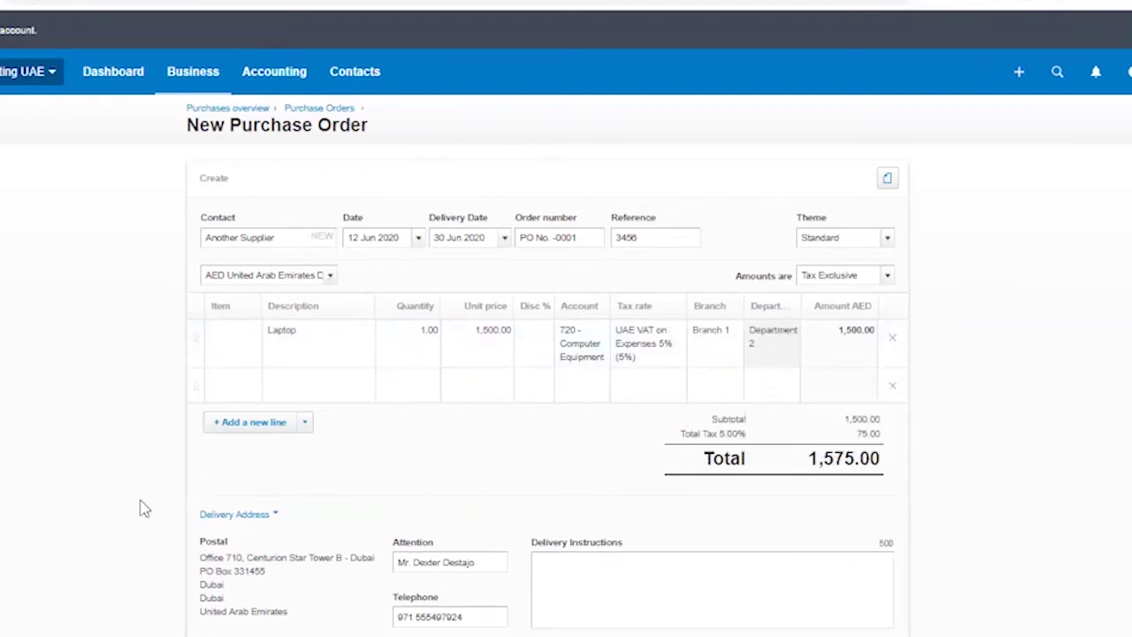
Step: Enter "Text" as the purchase order's delivery instructions
{"action": "scroll", "coordinate": [278, 493], "scroll_direction": "down", "scroll_amount": 3}
{"action": "left_click", "coordinate": [598, 390]}
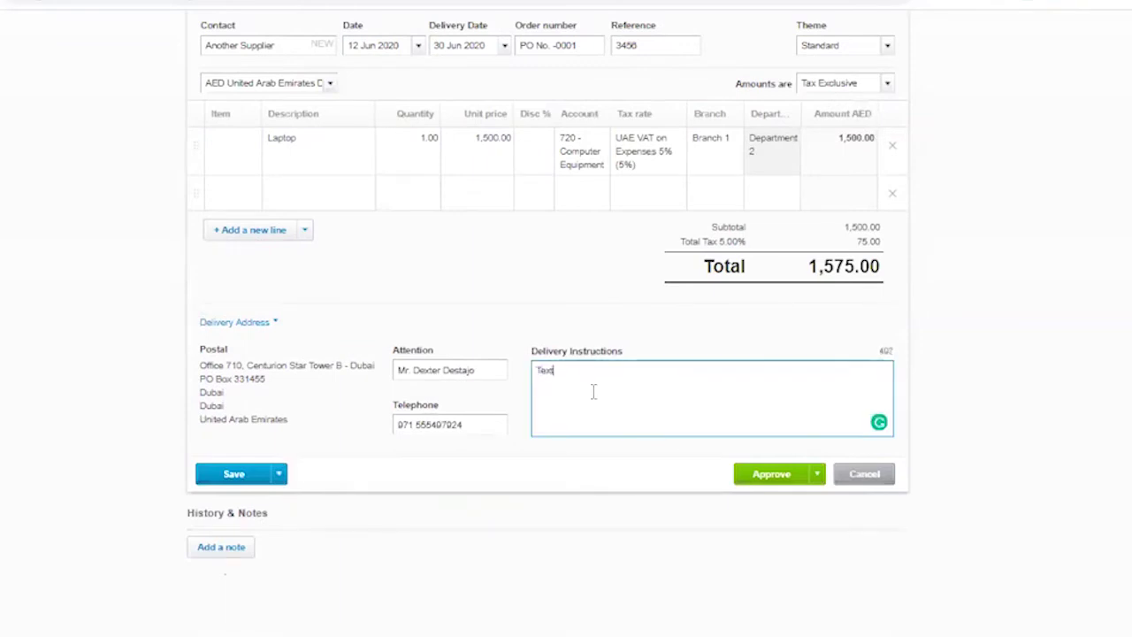
{"action": "left_click", "coordinate": [378, 463]}
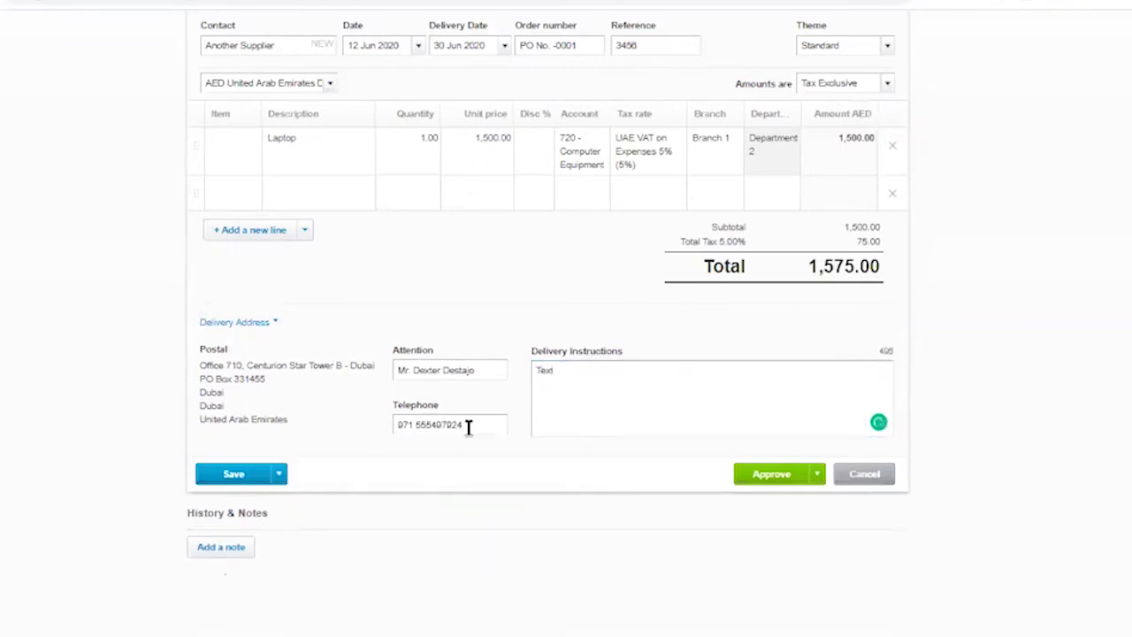
Step: Check the file attachment options again, then save the purchase order as a draft
{"action": "scroll", "coordinate": [889, 103], "scroll_direction": "up", "scroll_amount": 2}
{"action": "left_click", "coordinate": [888, 94]}
{"action": "left_click", "coordinate": [1002, 199]}
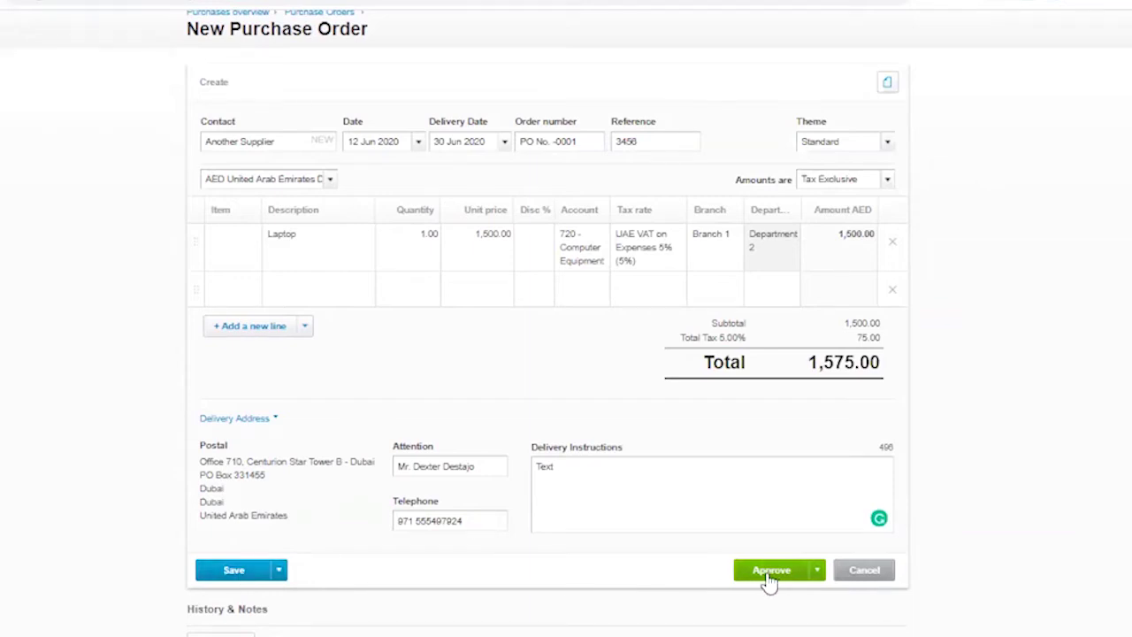
{"action": "left_click", "coordinate": [235, 572]}
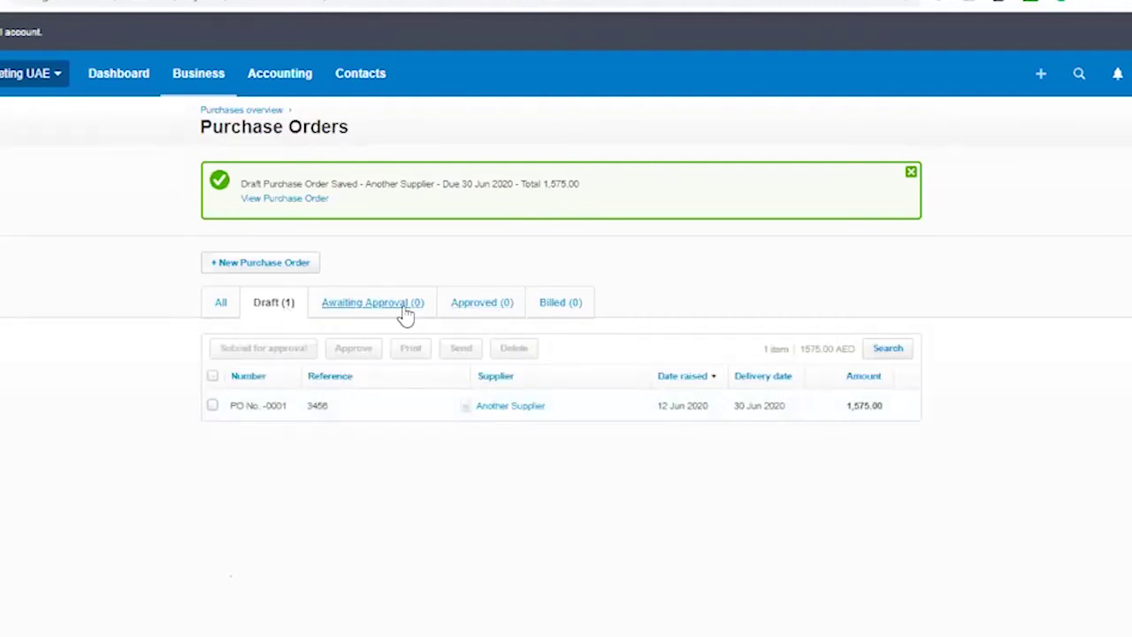
Step: Open the draft purchase order for Another Supplier from the list and approve it
{"action": "left_click", "coordinate": [213, 405]}
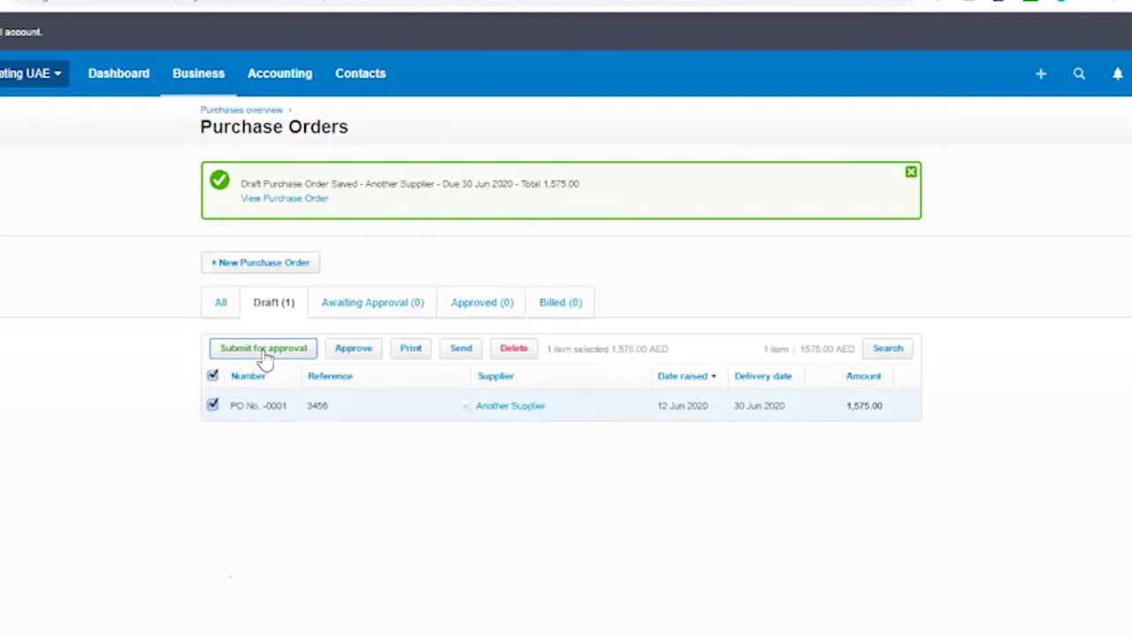
{"action": "left_click", "coordinate": [212, 405]}
{"action": "left_click", "coordinate": [607, 402]}
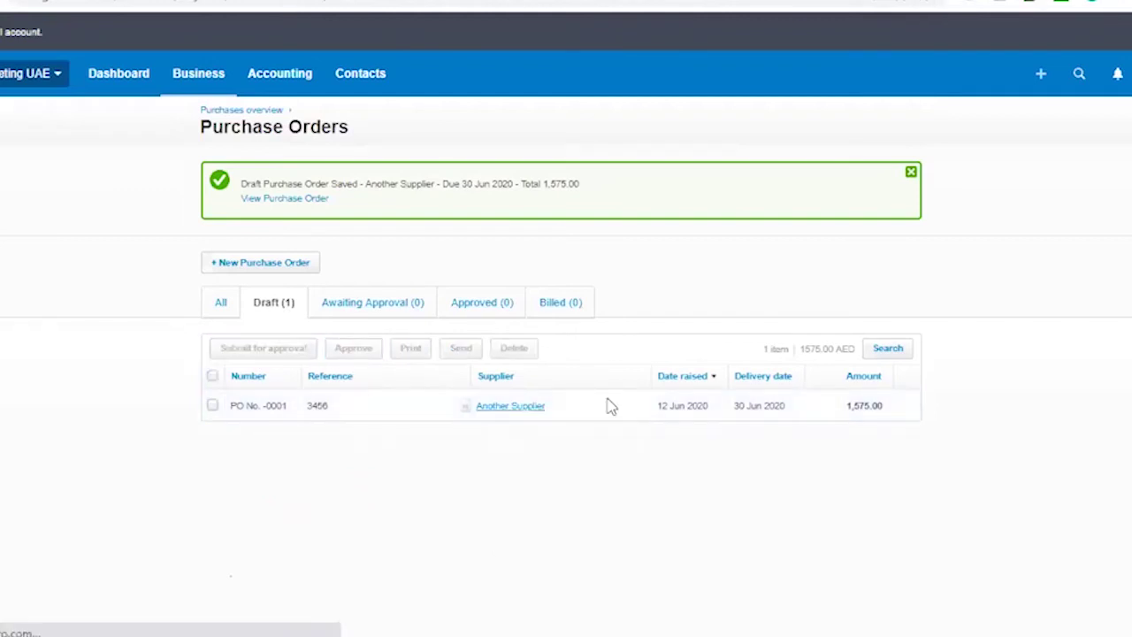
{"action": "scroll", "coordinate": [1002, 425], "scroll_direction": "down", "scroll_amount": 5}
{"action": "left_click", "coordinate": [783, 394]}
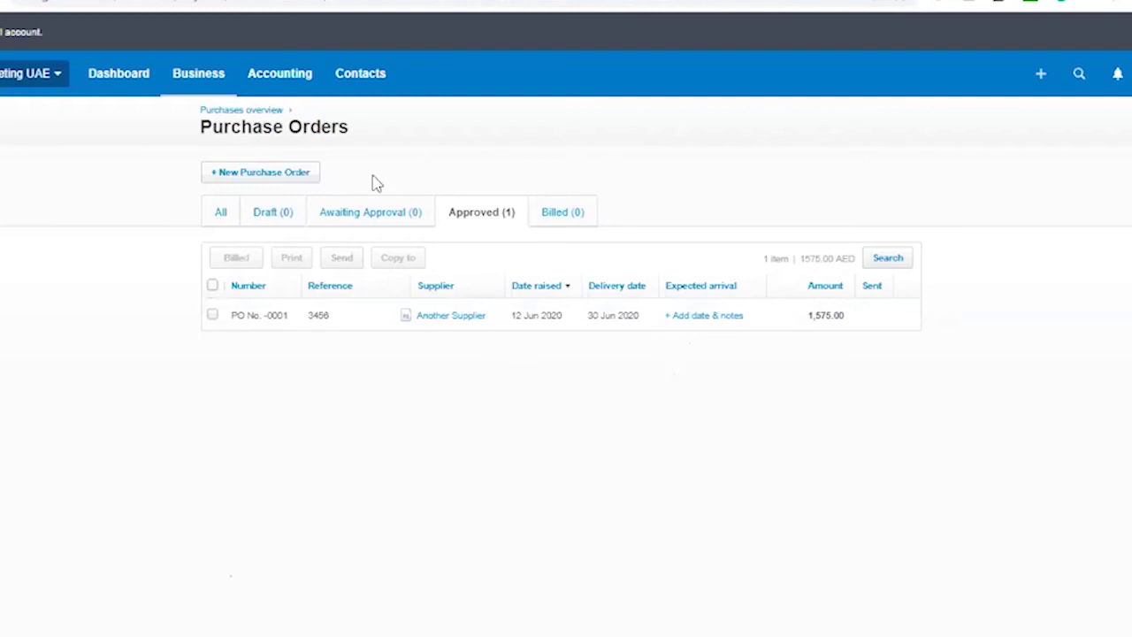
Step: Mark the approved purchase order for Another Supplier as billed and approve the bill copied from it
{"action": "left_click", "coordinate": [447, 318]}
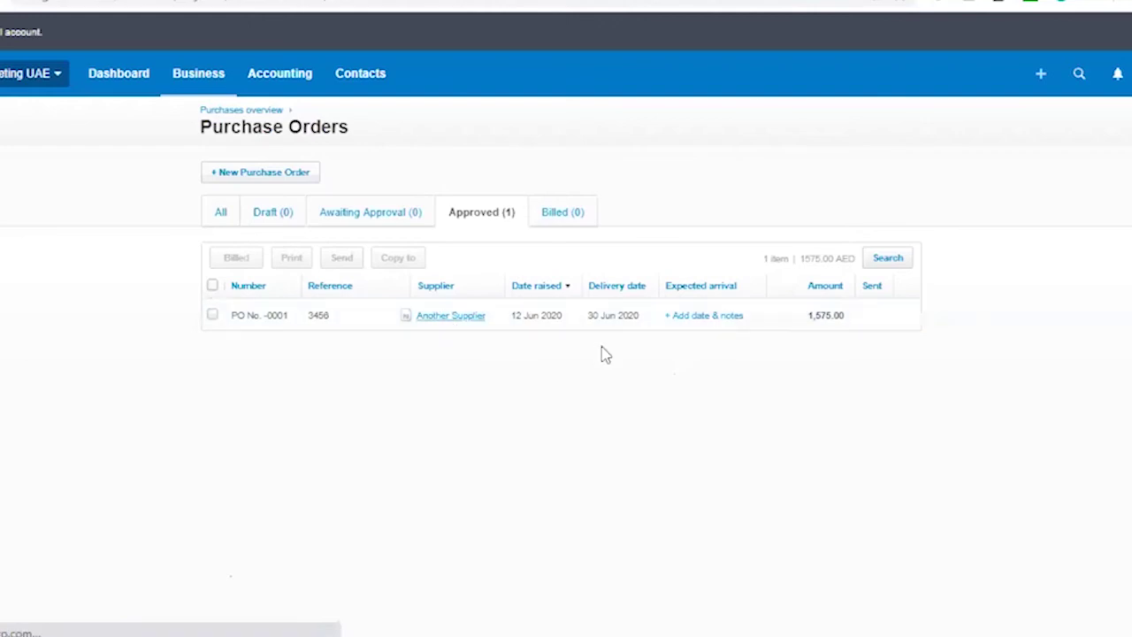
{"action": "left_click", "coordinate": [783, 198]}
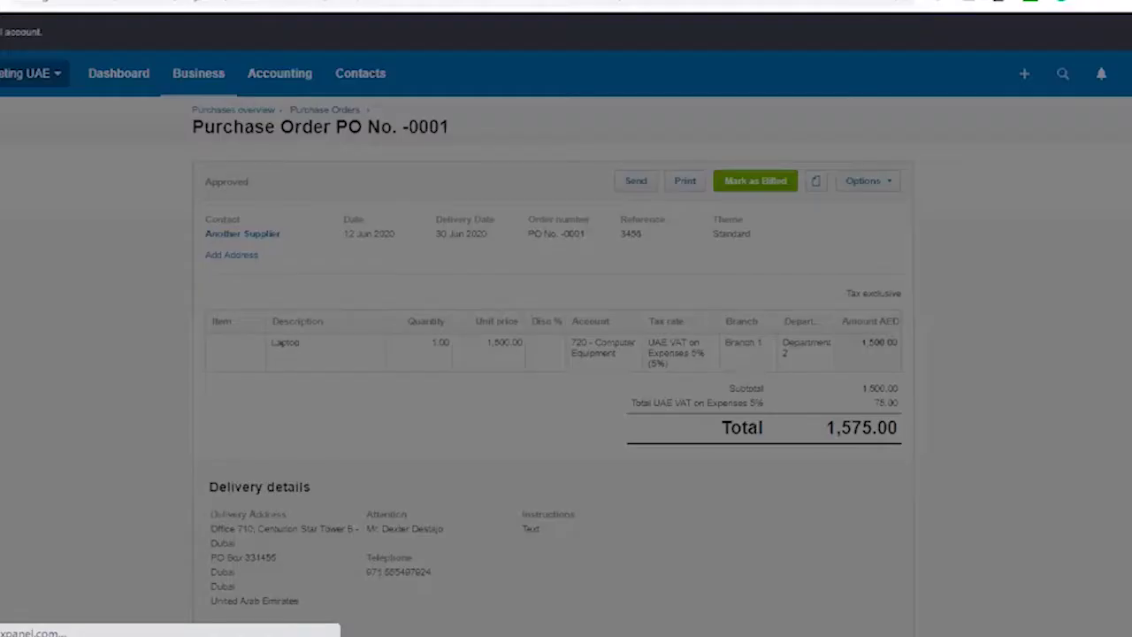
{"action": "key", "text": "Return"}
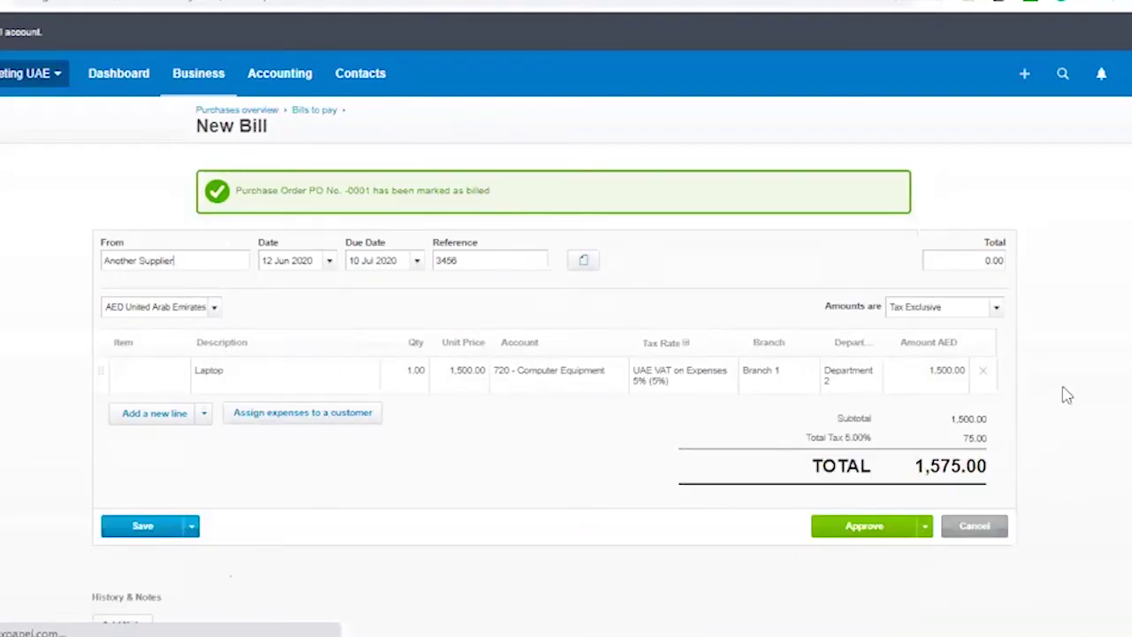
{"action": "scroll", "coordinate": [890, 502], "scroll_direction": "down", "scroll_amount": 1}
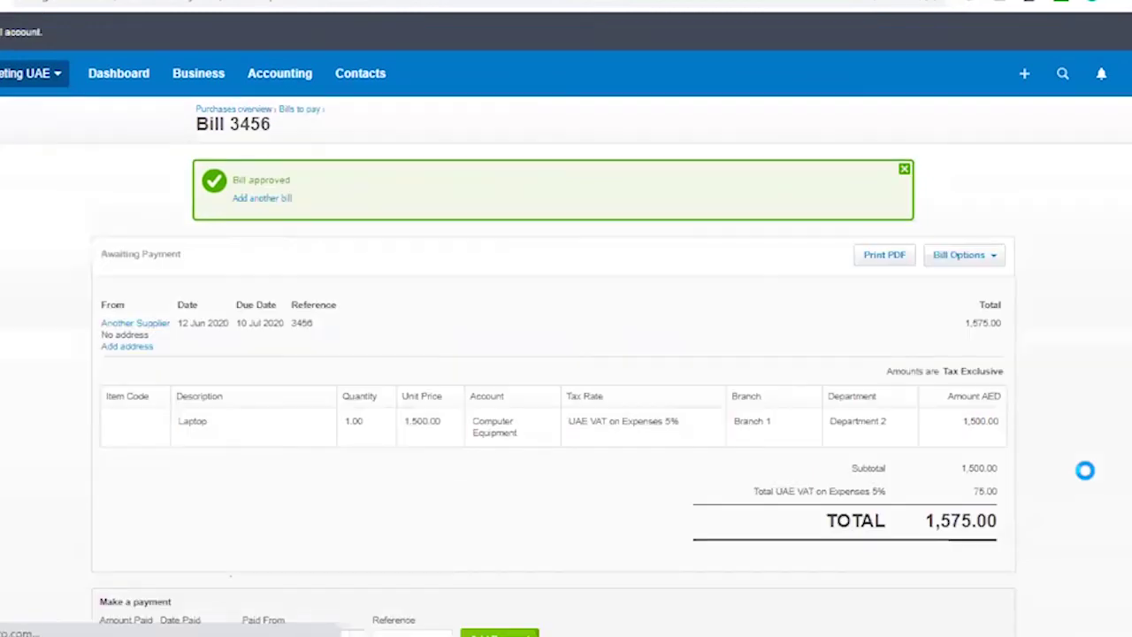
Step: Examine the approved laptop bill's details, payment section and history entries
{"action": "scroll", "coordinate": [1053, 447], "scroll_direction": "down", "scroll_amount": 3}
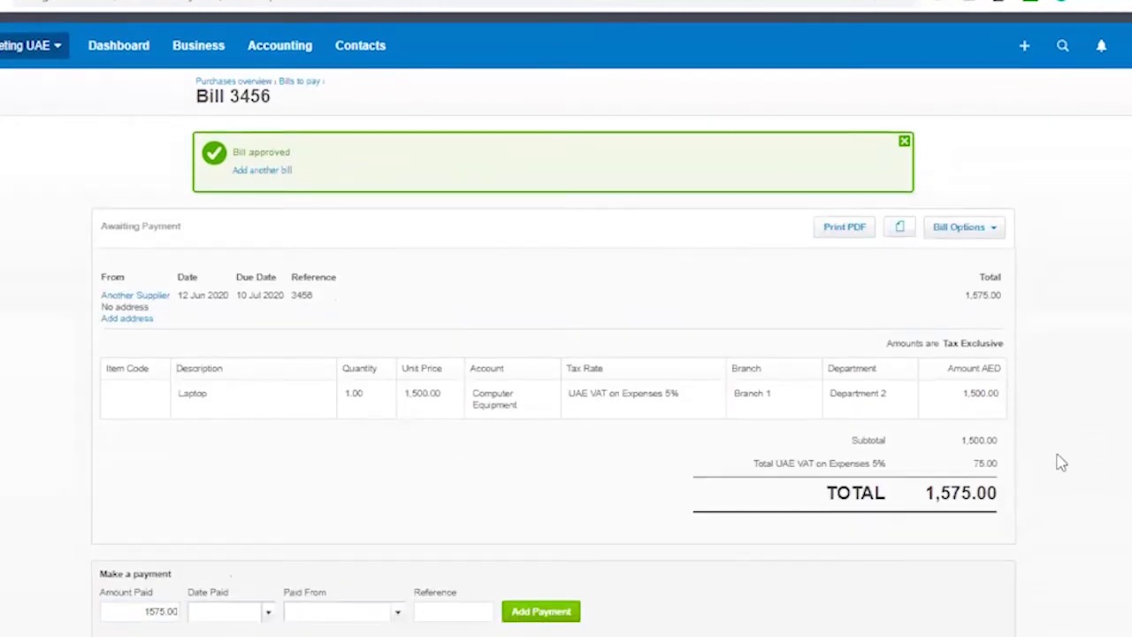
{"action": "left_click", "coordinate": [185, 555]}
{"action": "scroll", "coordinate": [733, 506], "scroll_direction": "down", "scroll_amount": 1}
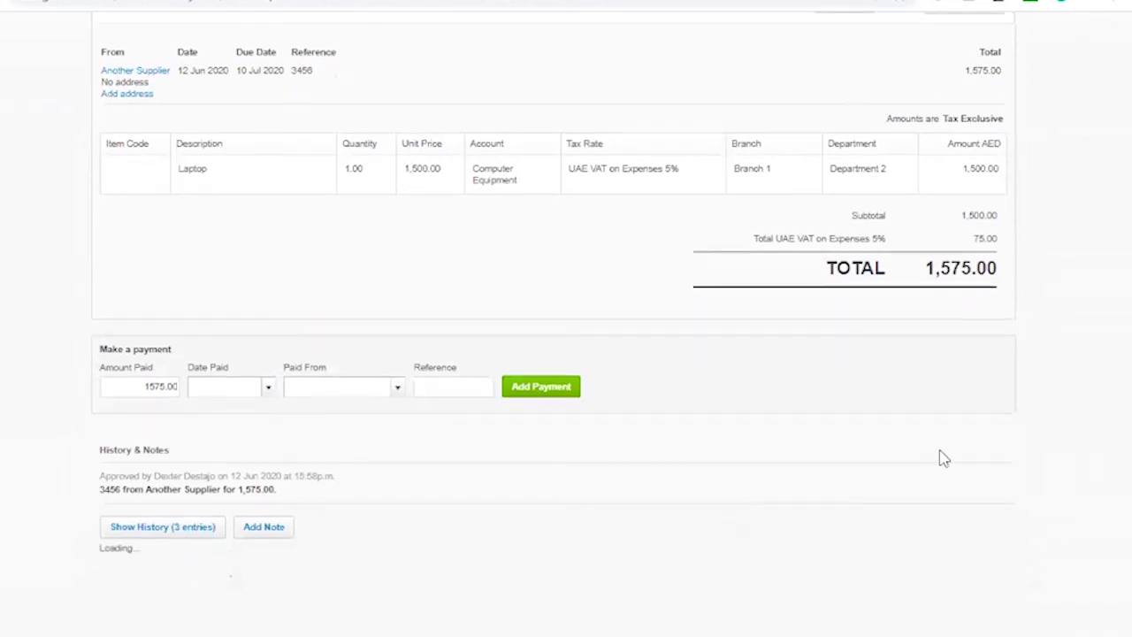
{"action": "scroll", "coordinate": [955, 455], "scroll_direction": "down", "scroll_amount": 2}
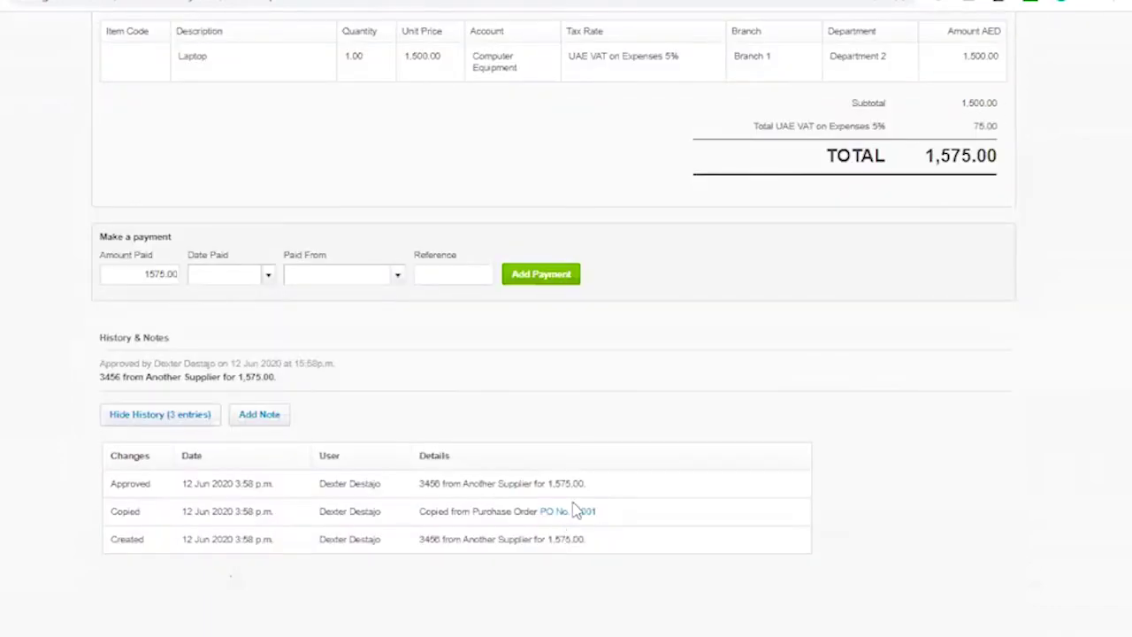
{"action": "scroll", "coordinate": [905, 281], "scroll_direction": "up", "scroll_amount": 5}
{"action": "scroll", "coordinate": [627, 236], "scroll_direction": "down", "scroll_amount": 5}
{"action": "scroll", "coordinate": [902, 253], "scroll_direction": "up", "scroll_amount": 5}
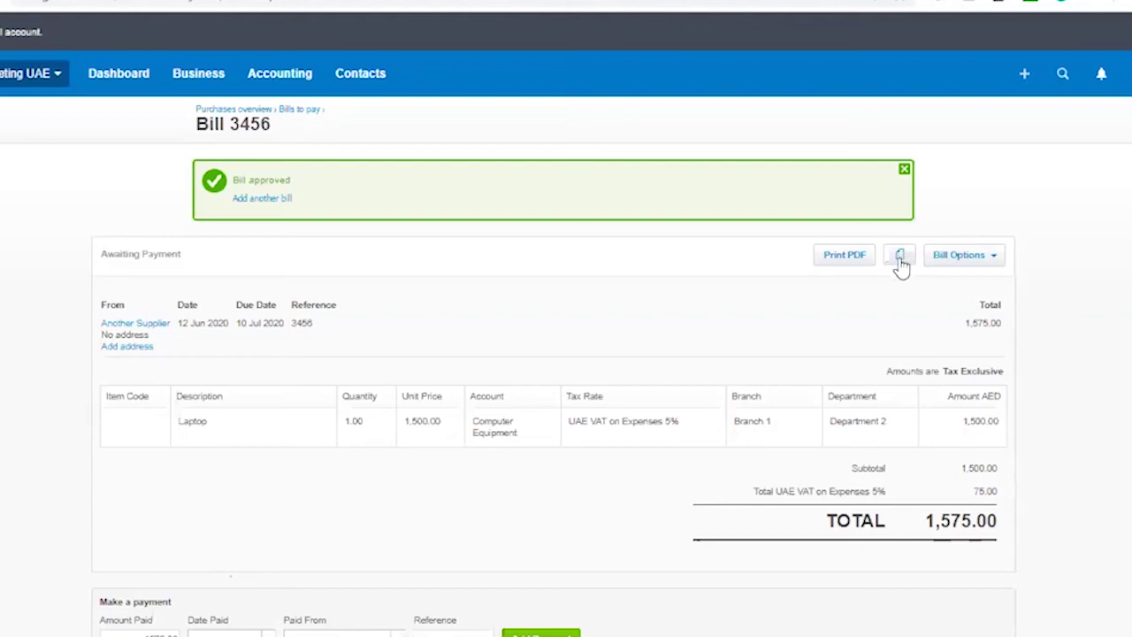
{"action": "scroll", "coordinate": [381, 513], "scroll_direction": "down", "scroll_amount": 4}
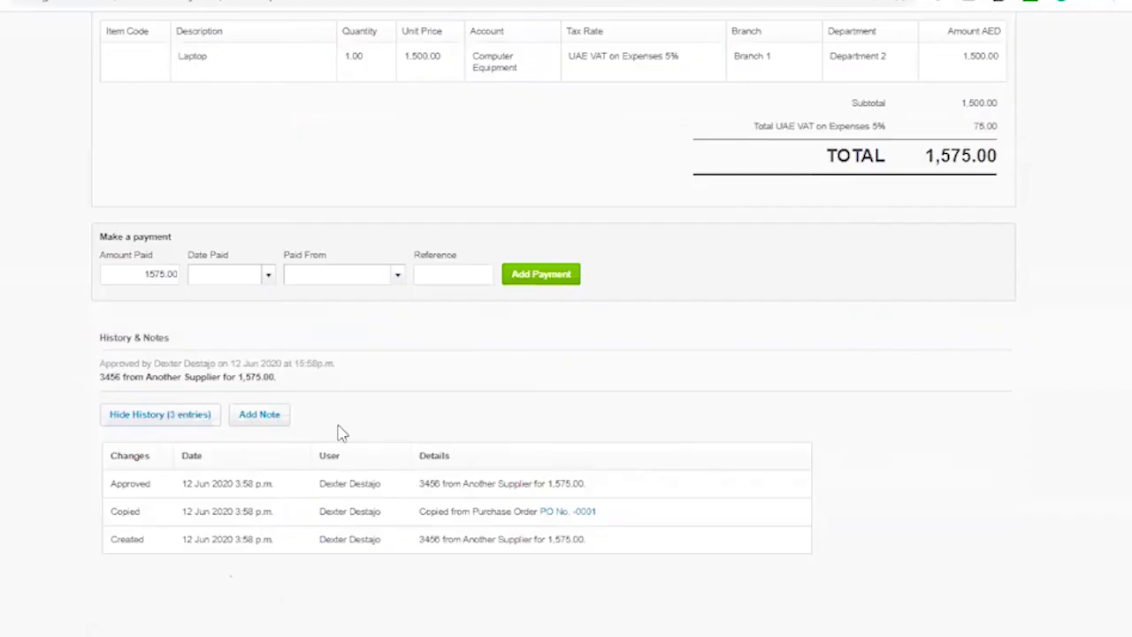
Step: Open the purchase order linked in the bill's history and review its billed status, delivery details and notes
{"action": "left_click", "coordinate": [563, 512]}
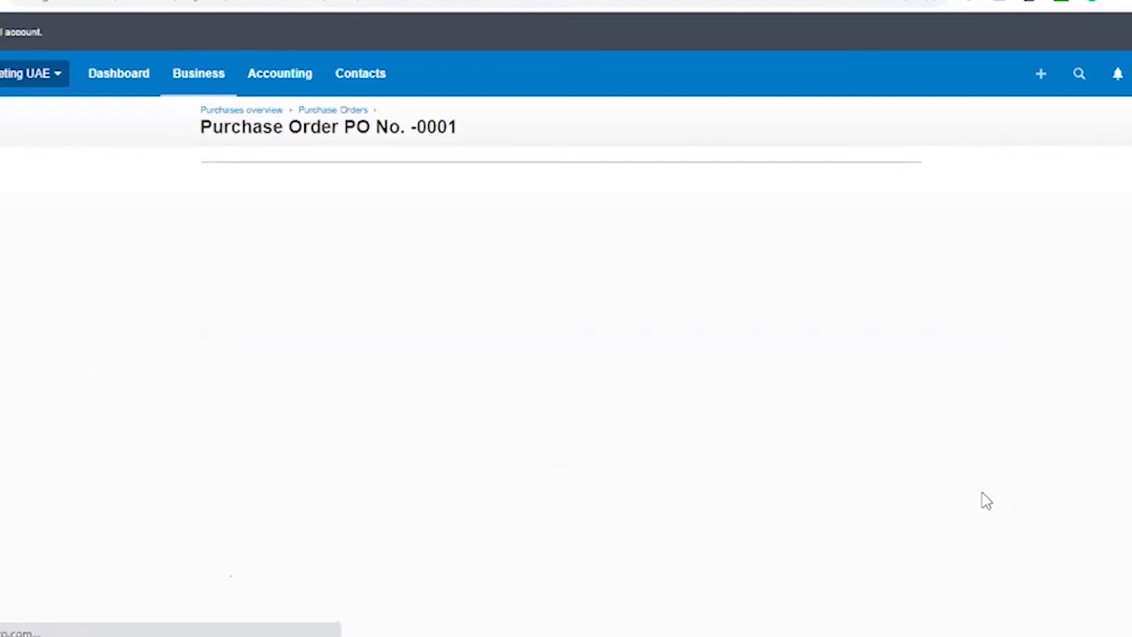
{"action": "scroll", "coordinate": [601, 386], "scroll_direction": "down", "scroll_amount": 3}
{"action": "scroll", "coordinate": [967, 357], "scroll_direction": "up", "scroll_amount": 3}
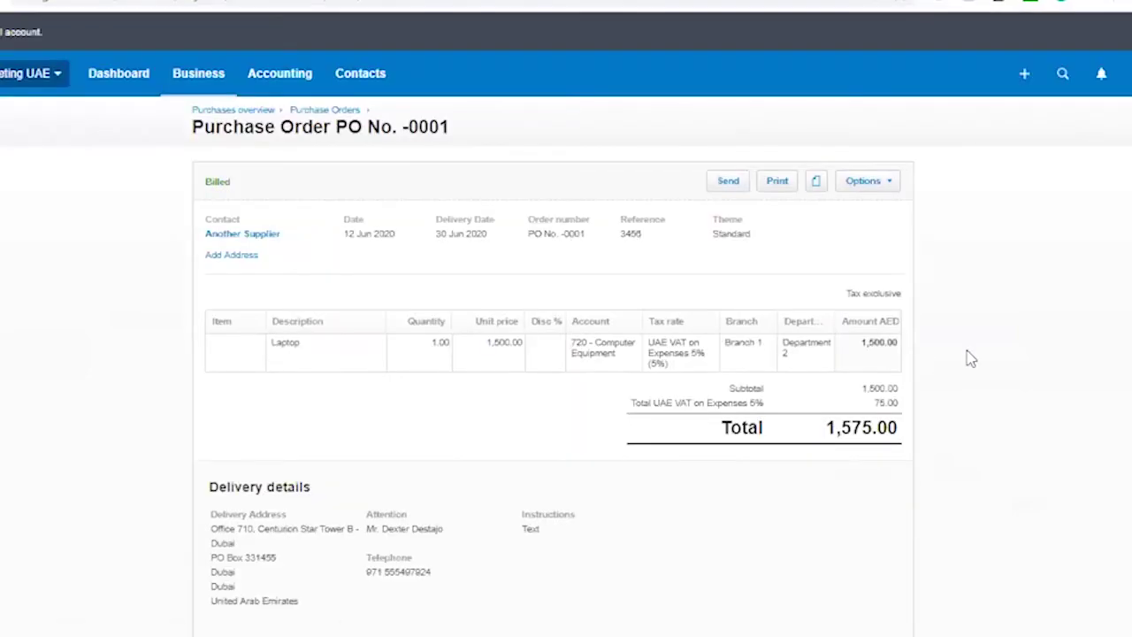
{"action": "scroll", "coordinate": [960, 363], "scroll_direction": "down", "scroll_amount": 3}
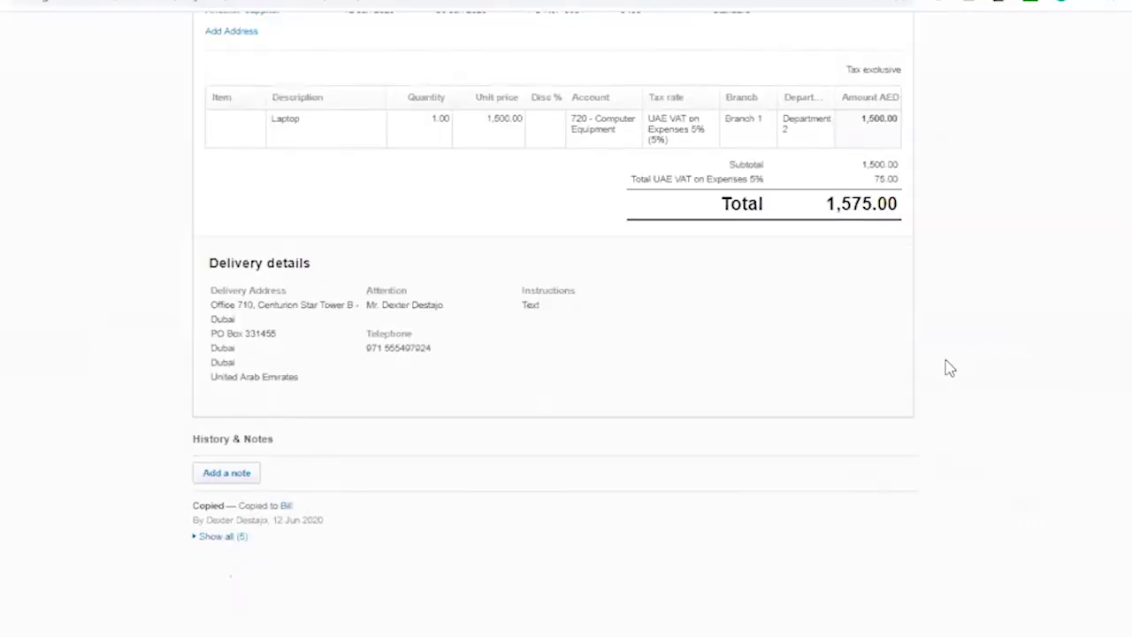
{"action": "scroll", "coordinate": [553, 445], "scroll_direction": "up", "scroll_amount": 3}
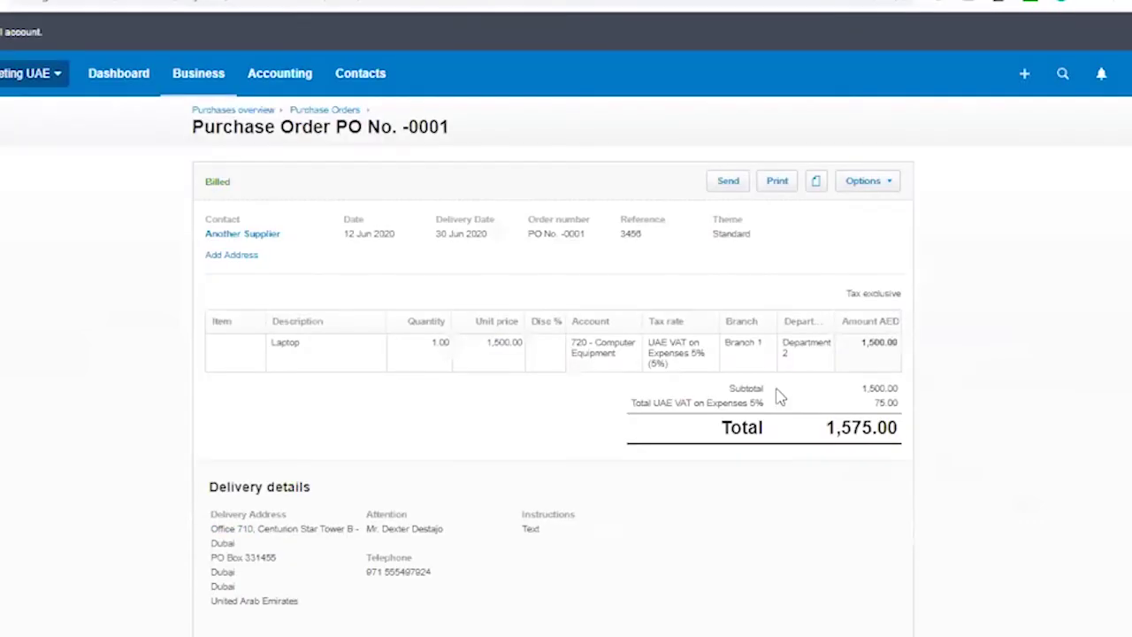
{"action": "scroll", "coordinate": [303, 505], "scroll_direction": "down", "scroll_amount": 3}
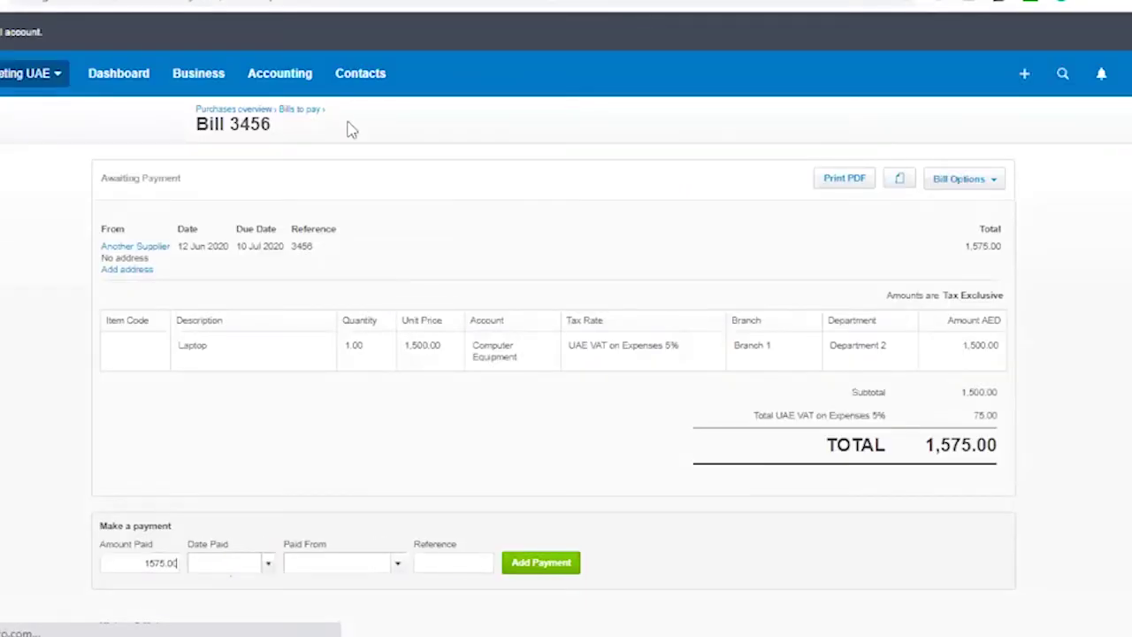
Step: Open the Aged Payables report and drill into Another Supplier's current balance to reach the bill
{"action": "left_click", "coordinate": [280, 76]}
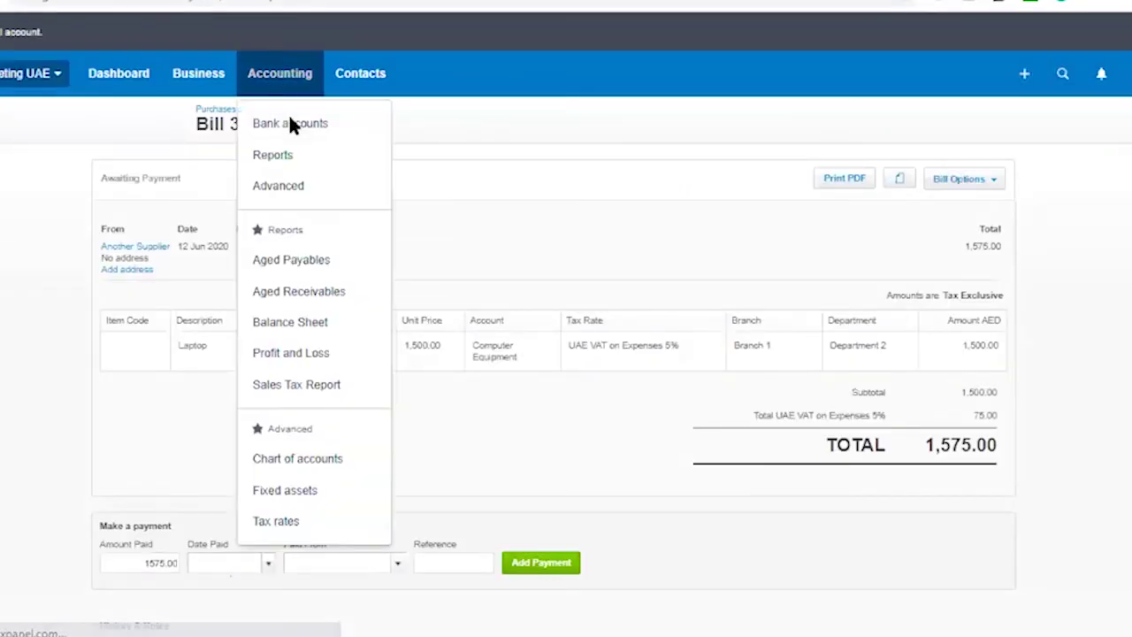
{"action": "left_click", "coordinate": [301, 260]}
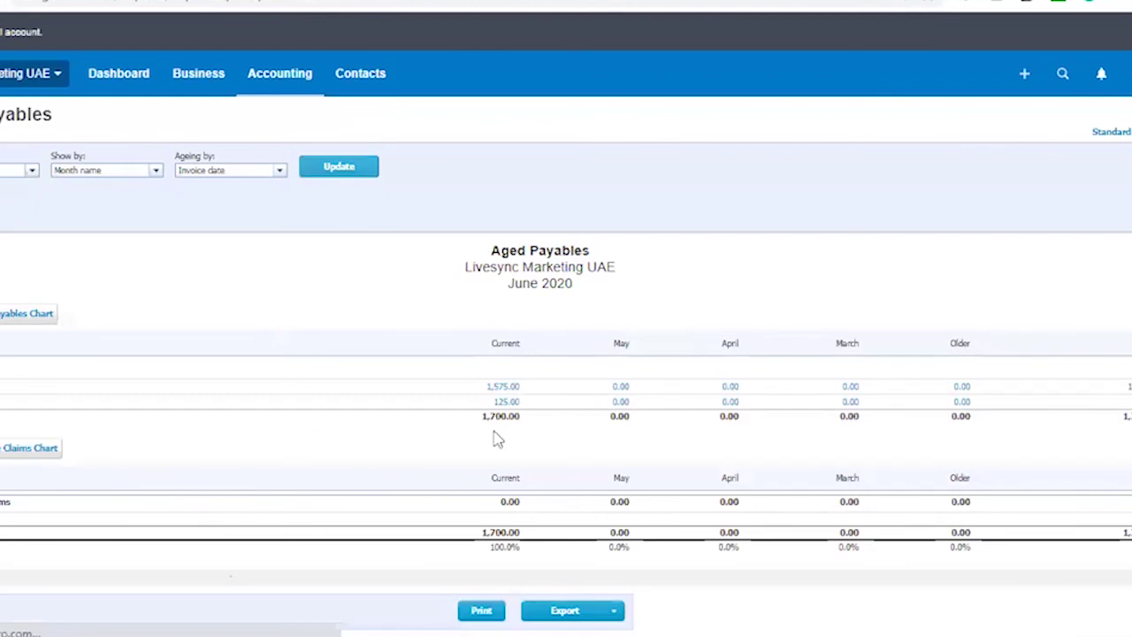
{"action": "left_click", "coordinate": [503, 386]}
Step: Record full payment of the laptop bill dated 12 Jun 2020 from 101 - RAK Bank AED with reference PV#1234
{"action": "scroll", "coordinate": [345, 438], "scroll_direction": "down", "scroll_amount": 2}
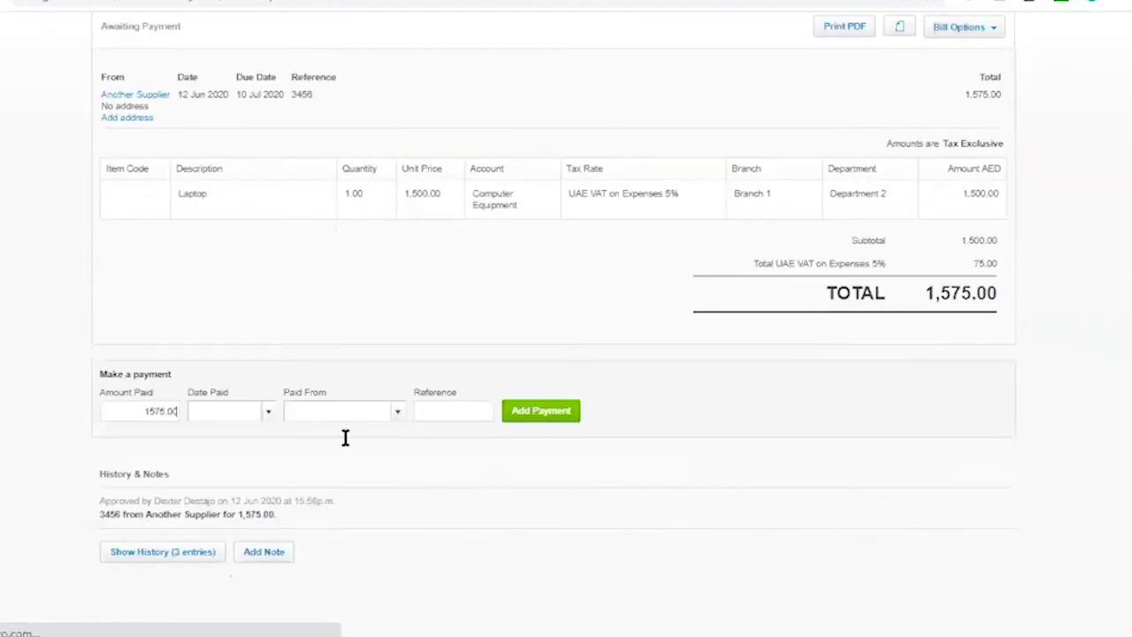
{"action": "left_click", "coordinate": [269, 413]}
{"action": "left_click", "coordinate": [389, 239]}
{"action": "left_click", "coordinate": [397, 412]}
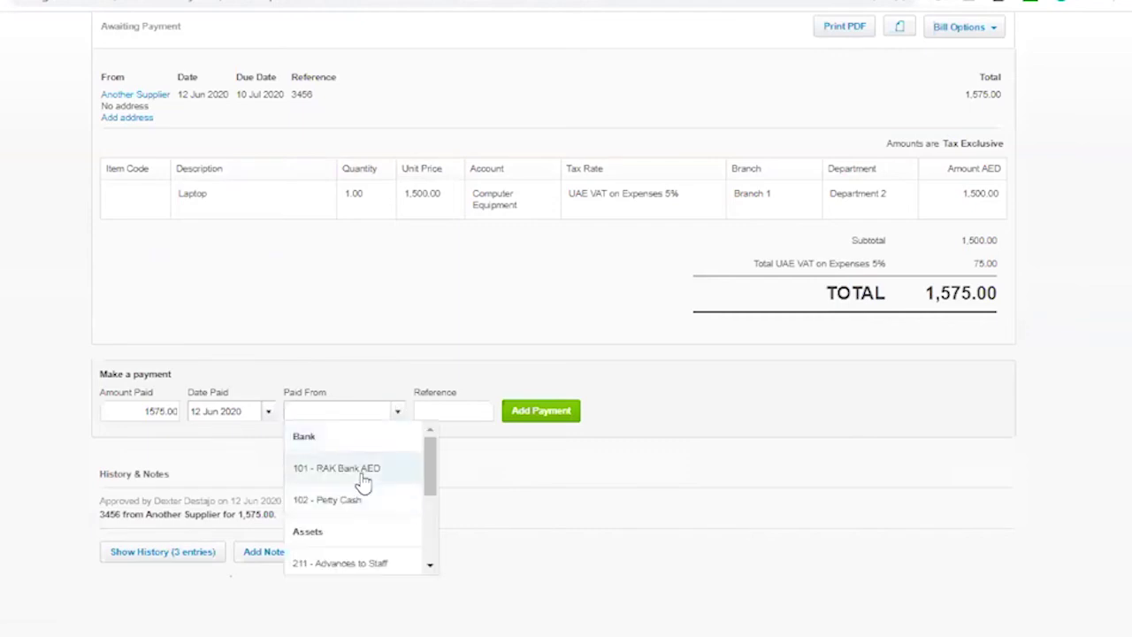
{"action": "left_click", "coordinate": [364, 480]}
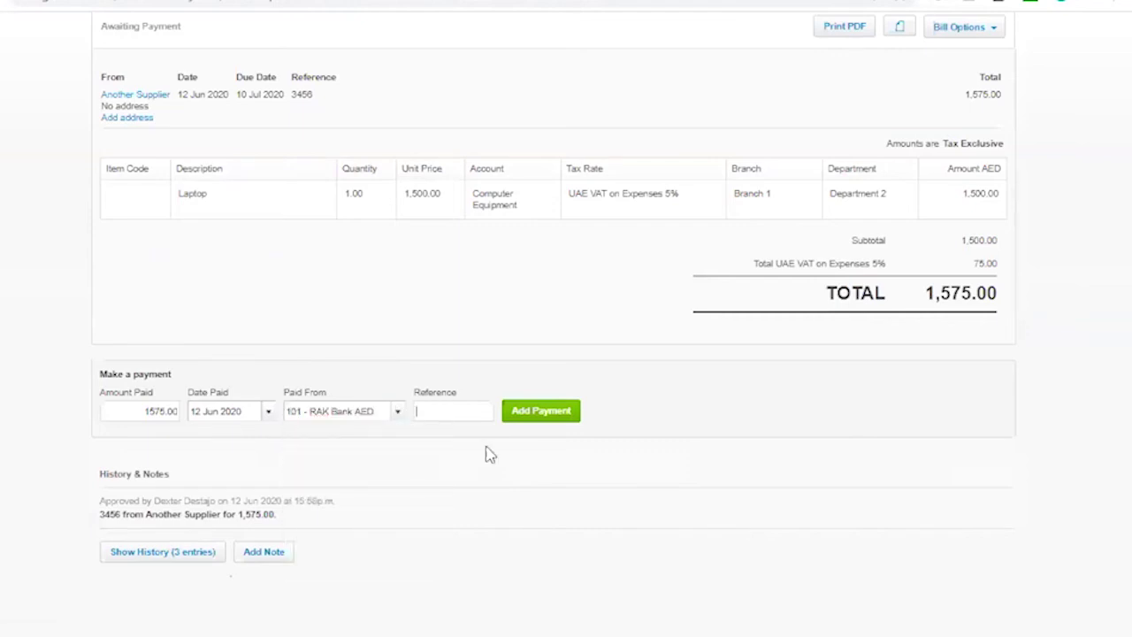
{"action": "type", "text": "PV#1234"}
{"action": "left_click", "coordinate": [559, 414]}
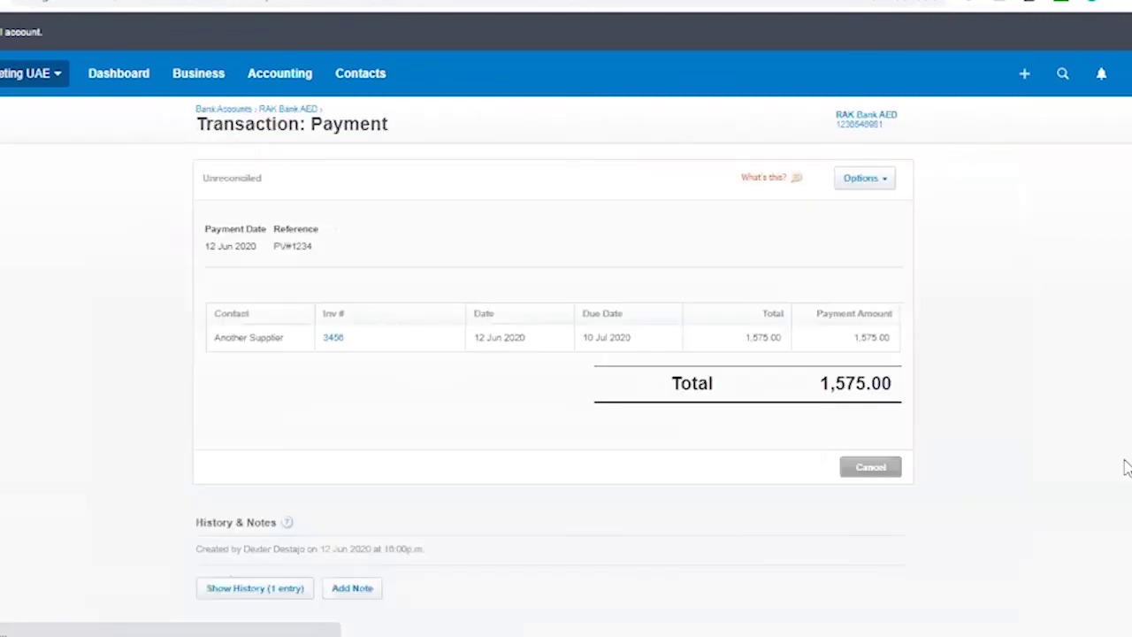
Step: Send the payment's remittance advice to Another Supplier, entering the recipient's email address
{"action": "left_click", "coordinate": [883, 187]}
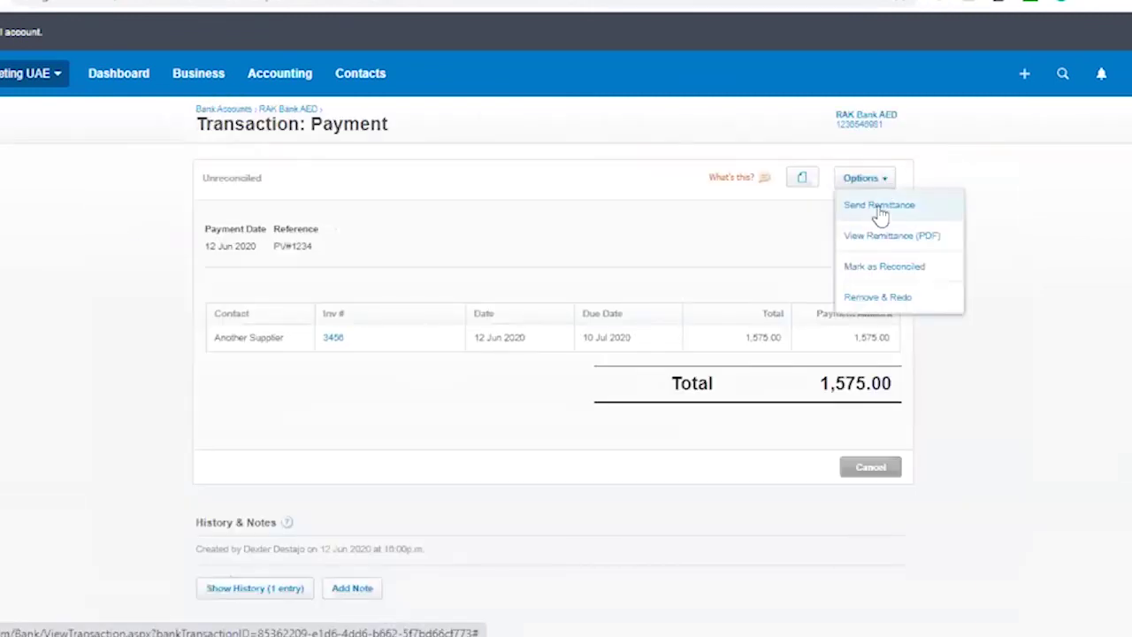
{"action": "left_click", "coordinate": [879, 205]}
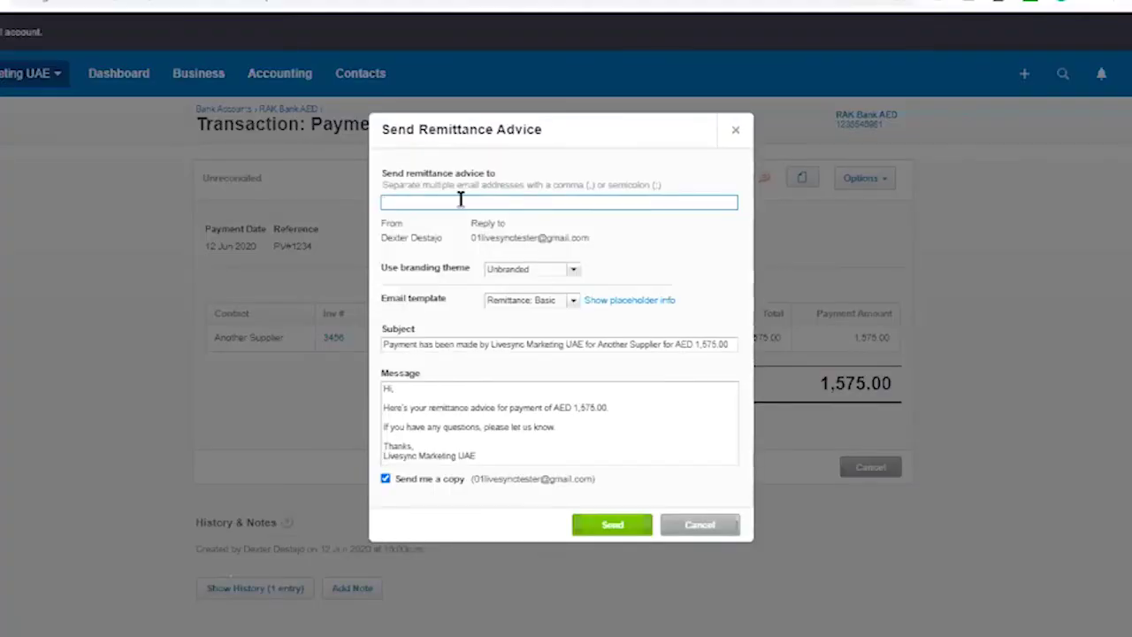
{"action": "type", "text": "de"}
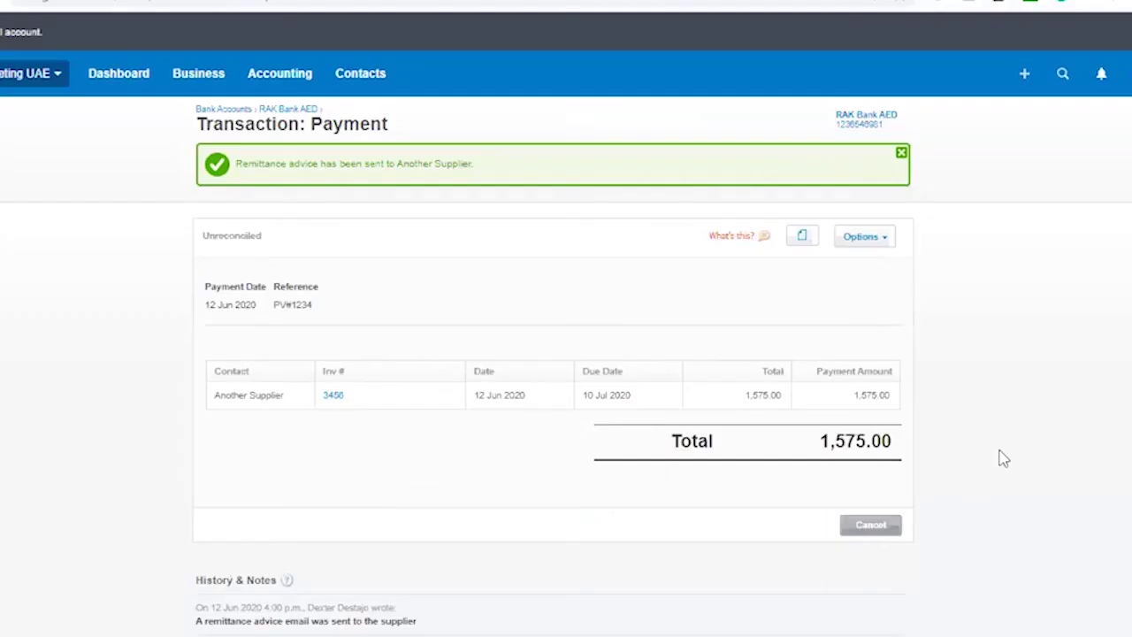
Step: View the payment's remittance advice as a PDF with the Blue branding, then close the document
{"action": "scroll", "coordinate": [997, 457], "scroll_direction": "down", "scroll_amount": 1}
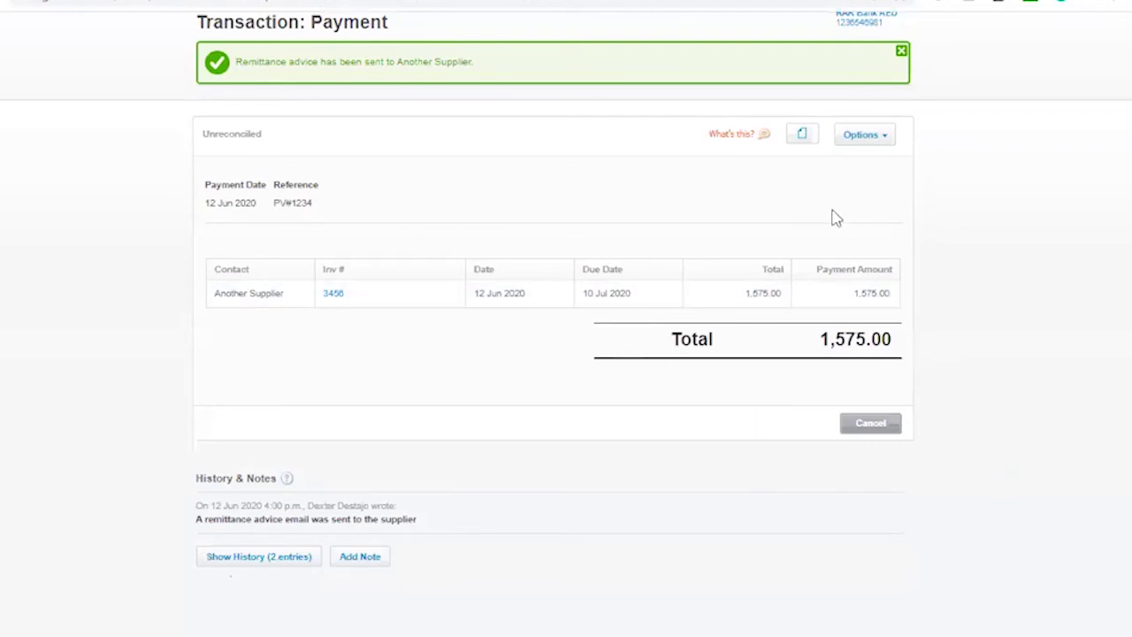
{"action": "left_click", "coordinate": [871, 138]}
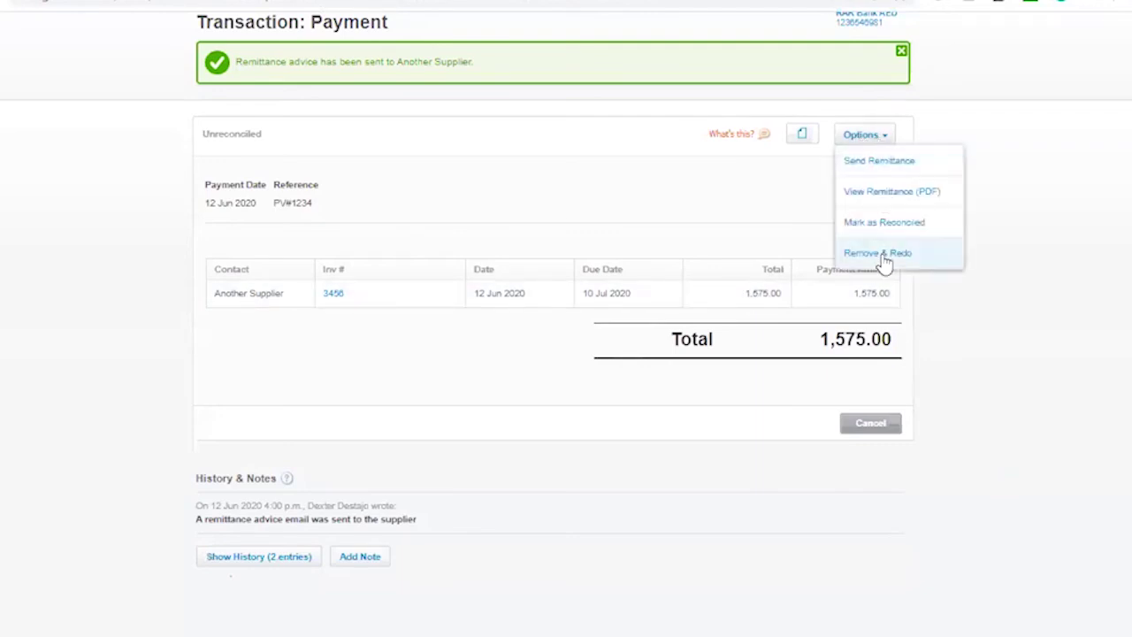
{"action": "left_click", "coordinate": [895, 193]}
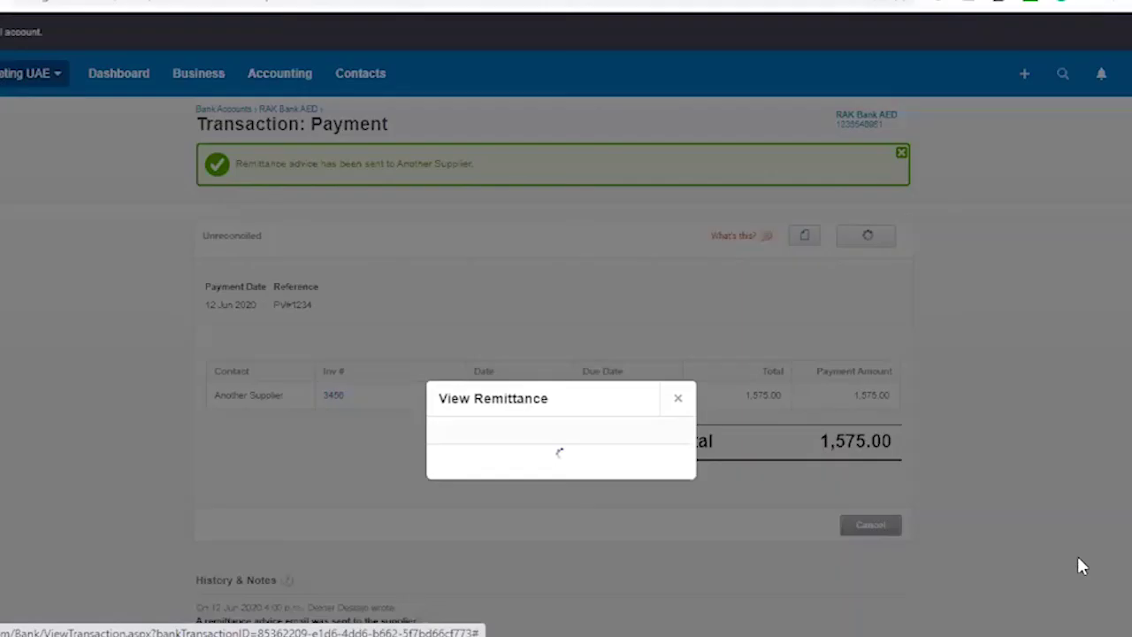
{"action": "left_click", "coordinate": [518, 458]}
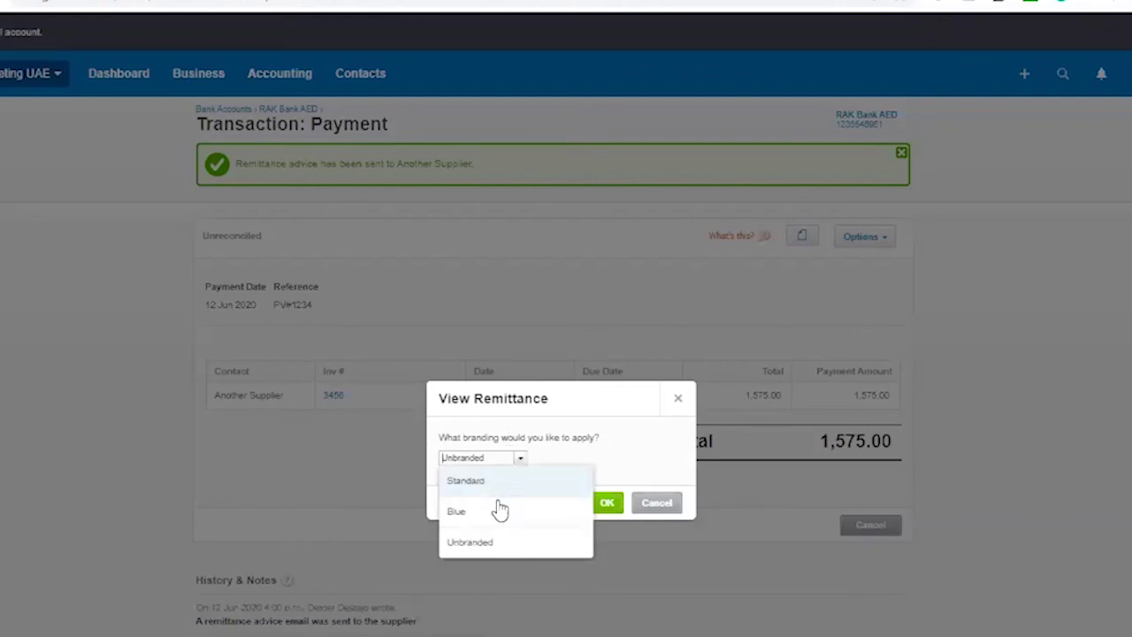
{"action": "left_click", "coordinate": [499, 511]}
{"action": "left_click", "coordinate": [609, 504]}
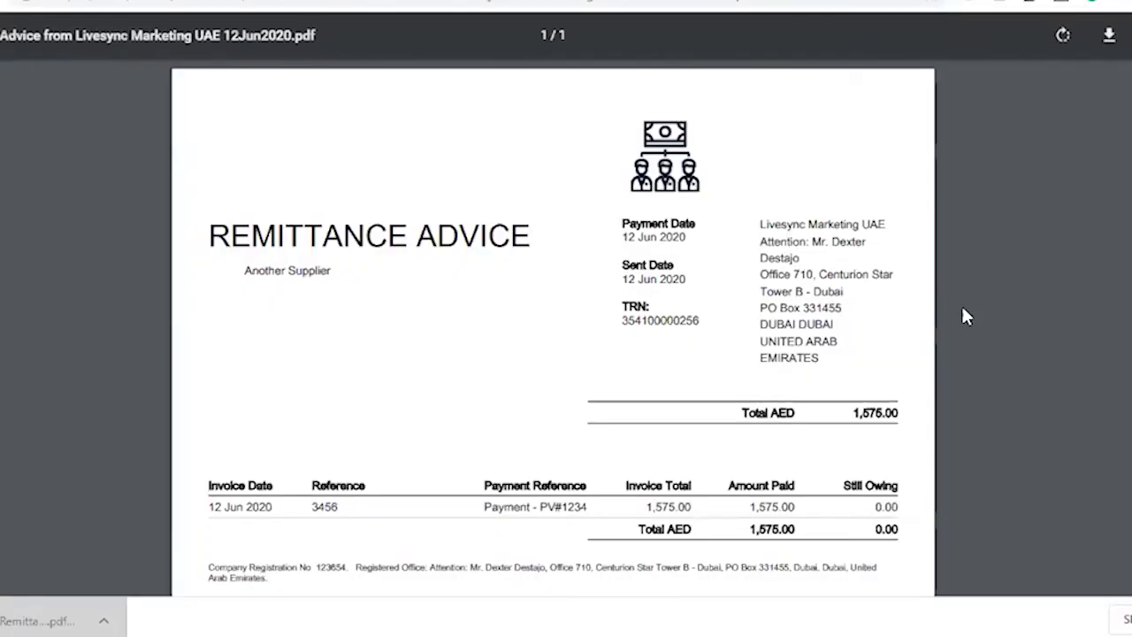
{"action": "scroll", "coordinate": [818, 305], "scroll_direction": "down", "scroll_amount": 1}
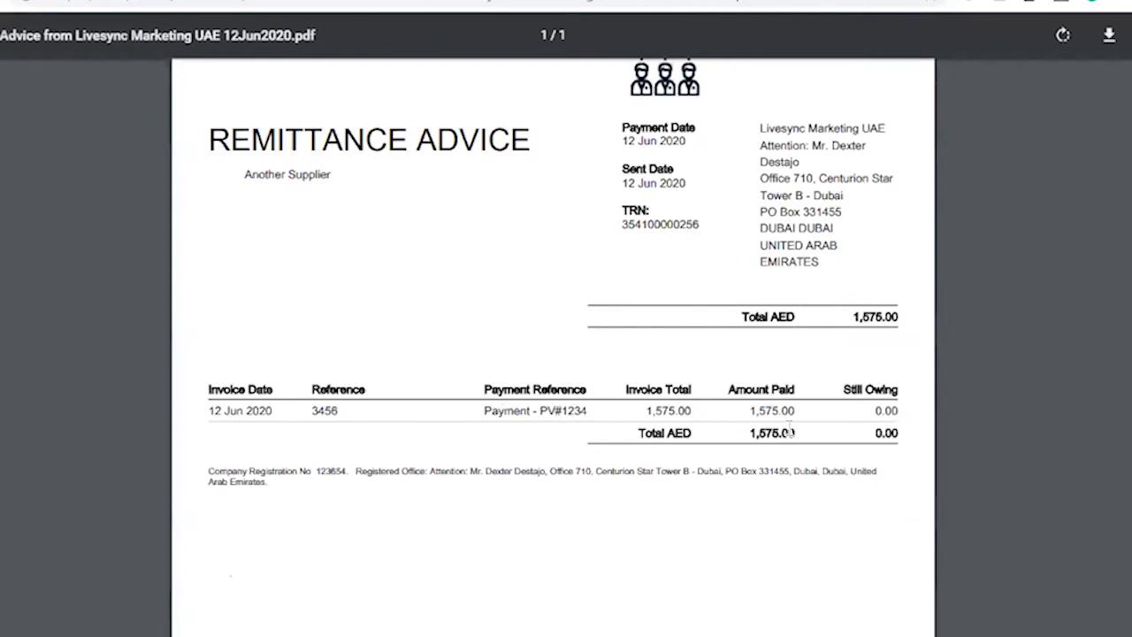
{"action": "scroll", "coordinate": [990, 327], "scroll_direction": "up", "scroll_amount": 1}
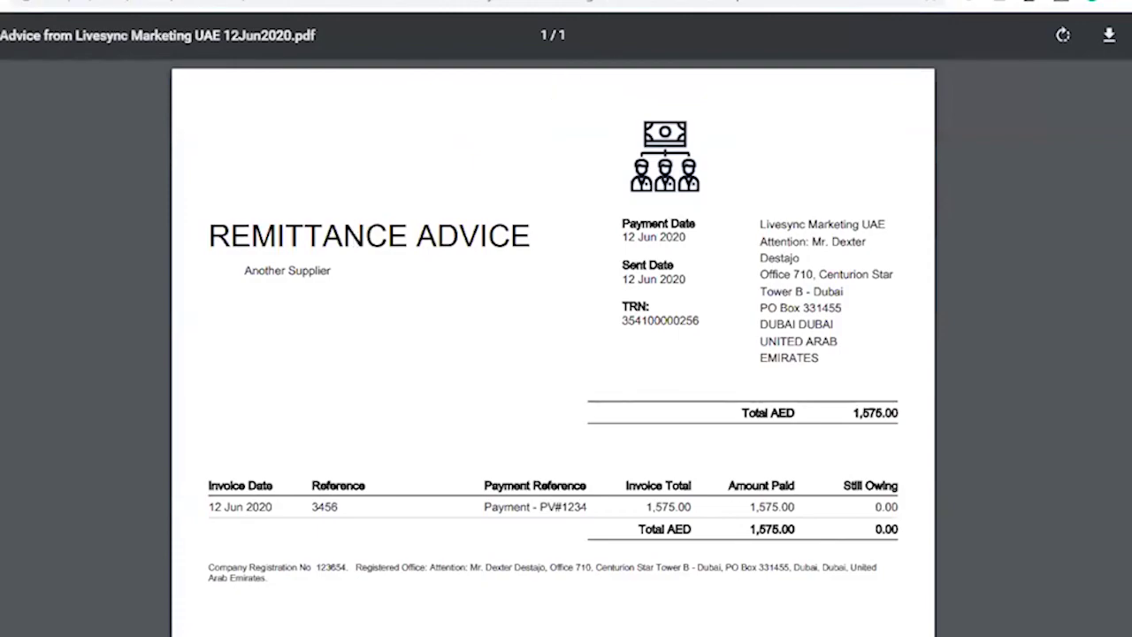
{"action": "key", "text": "ctrl+w"}
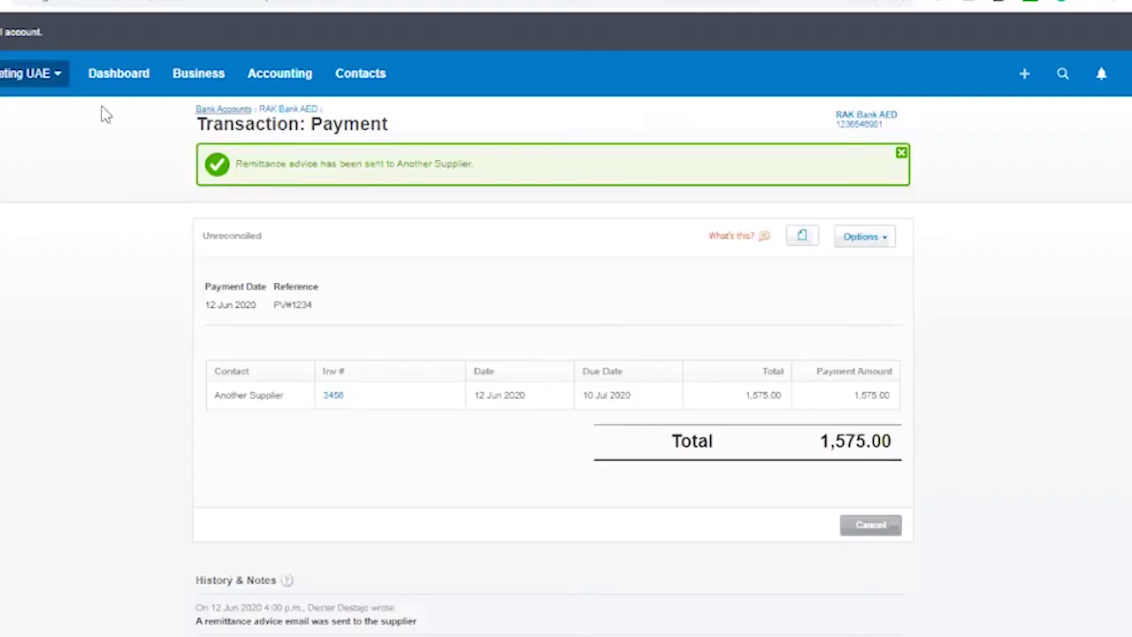
Step: Check the bills awaiting payment, then open the Profit and Loss report and review it
{"action": "left_click", "coordinate": [198, 78]}
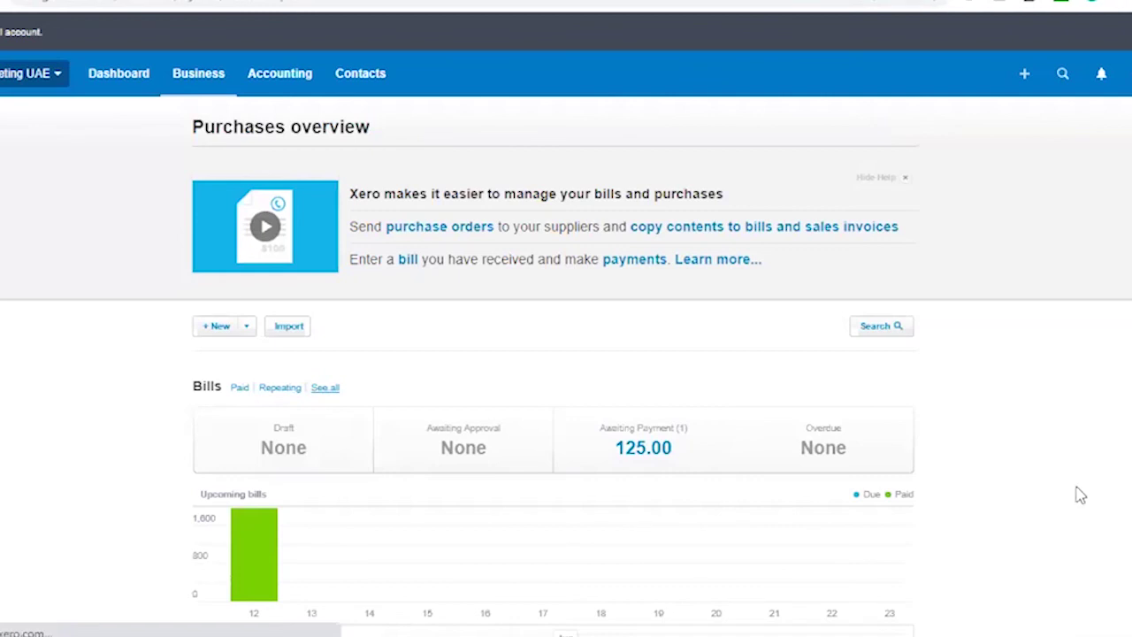
{"action": "left_click", "coordinate": [509, 220]}
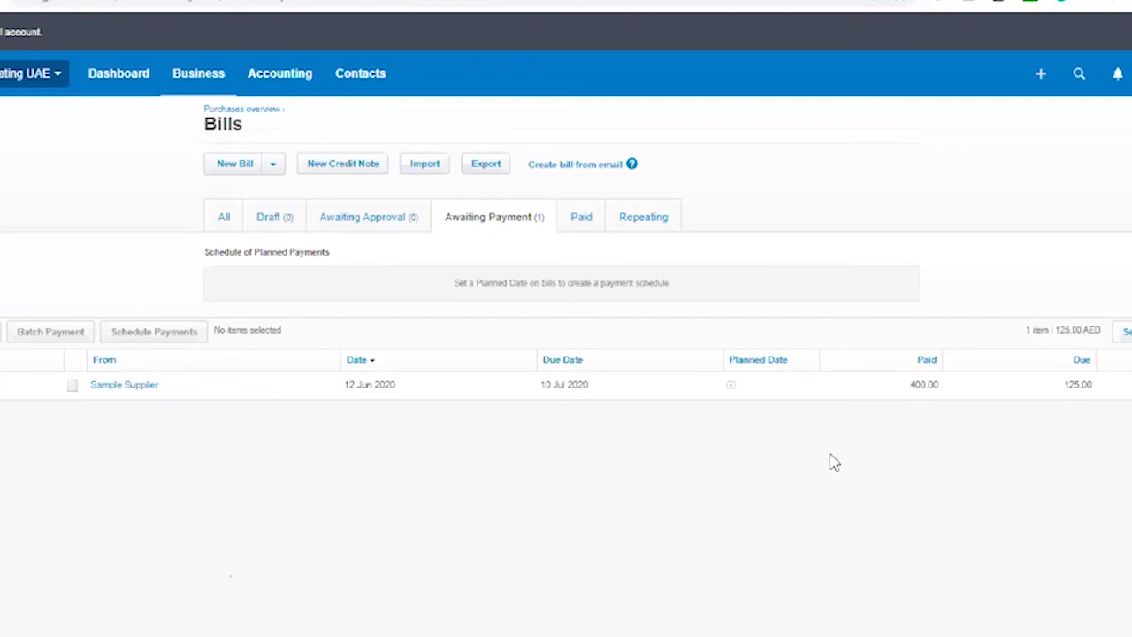
{"action": "left_click", "coordinate": [281, 81]}
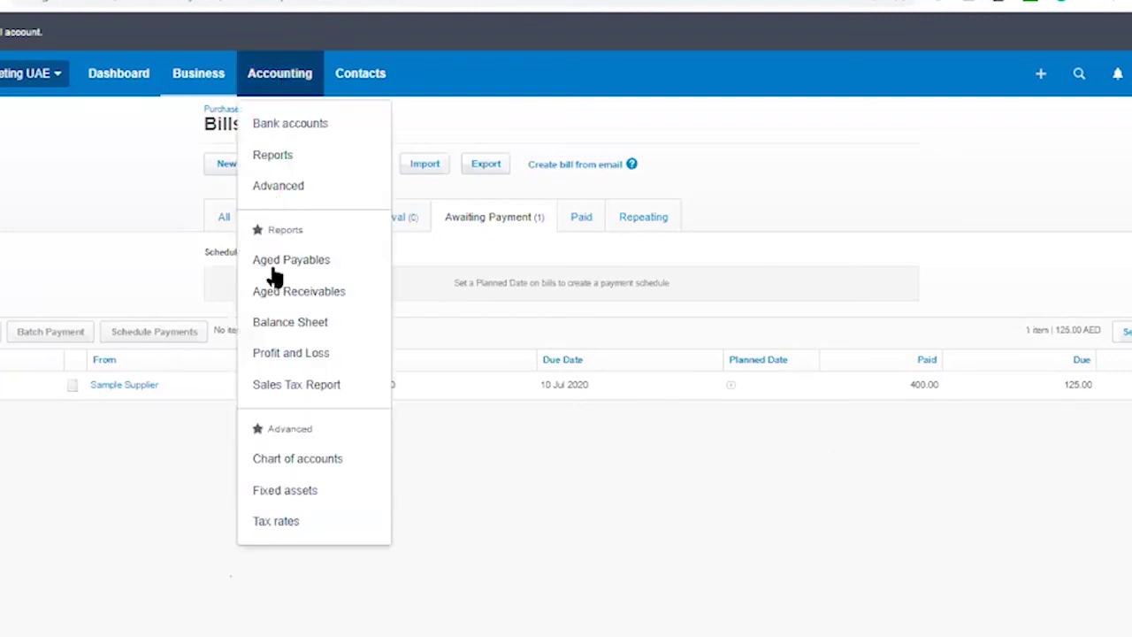
{"action": "left_click", "coordinate": [301, 356]}
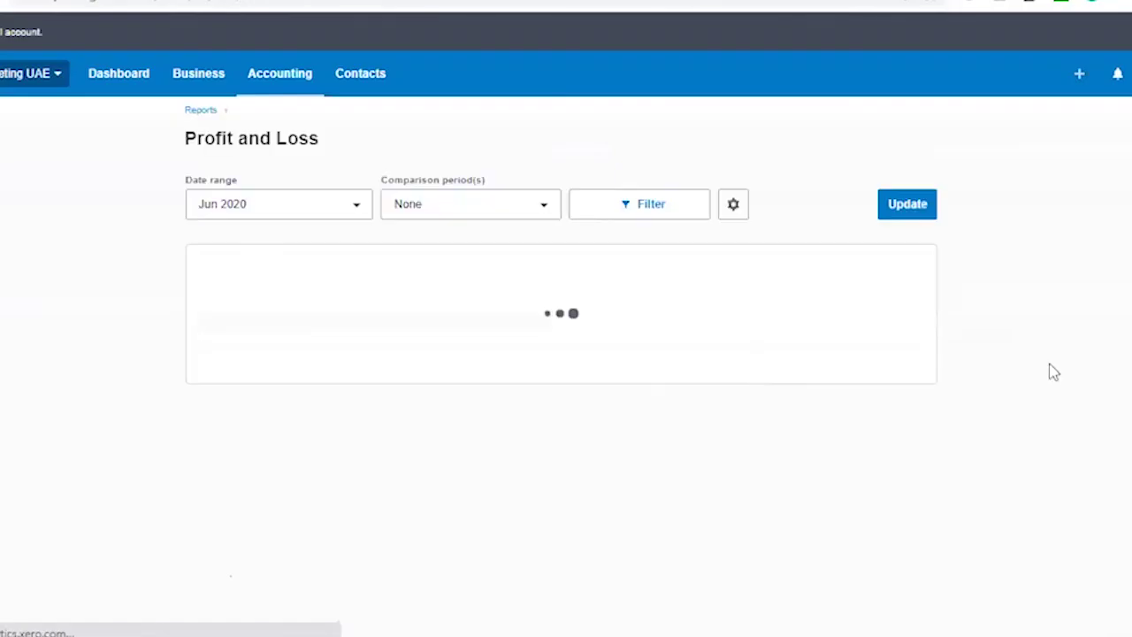
{"action": "scroll", "coordinate": [1044, 376], "scroll_direction": "down", "scroll_amount": 1}
{"action": "scroll", "coordinate": [1043, 382], "scroll_direction": "down", "scroll_amount": 2}
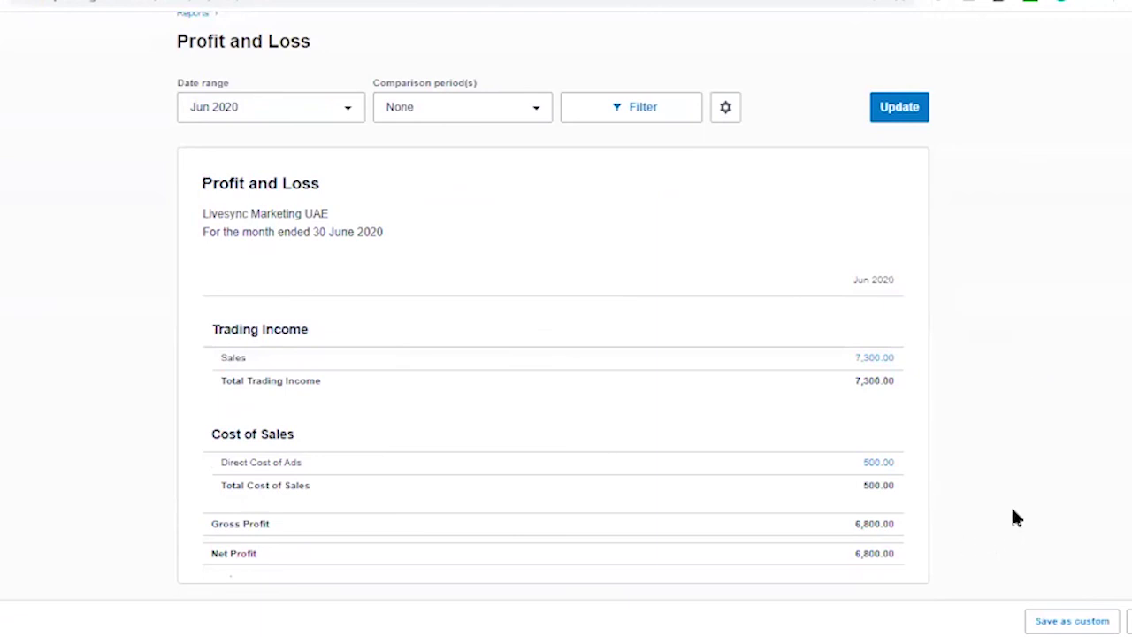
Step: Filter the Profit and Loss report by Branch 1 and Branch 2 and update it
{"action": "left_click", "coordinate": [617, 115]}
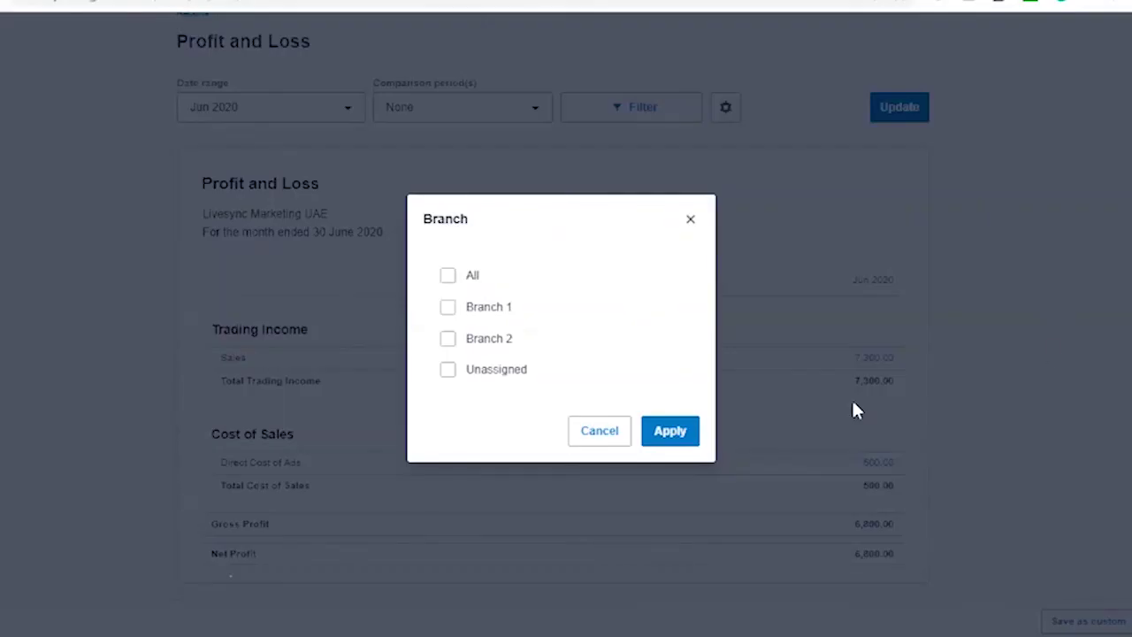
{"action": "left_click", "coordinate": [447, 306]}
{"action": "left_click", "coordinate": [447, 338]}
{"action": "left_click", "coordinate": [668, 433]}
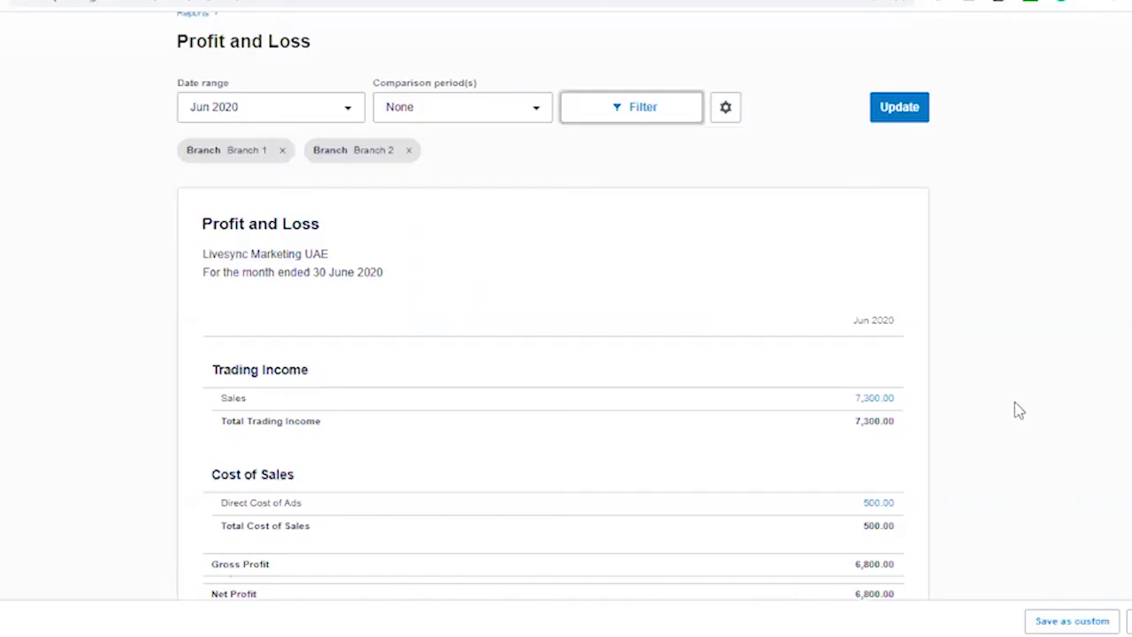
{"action": "left_click", "coordinate": [899, 107]}
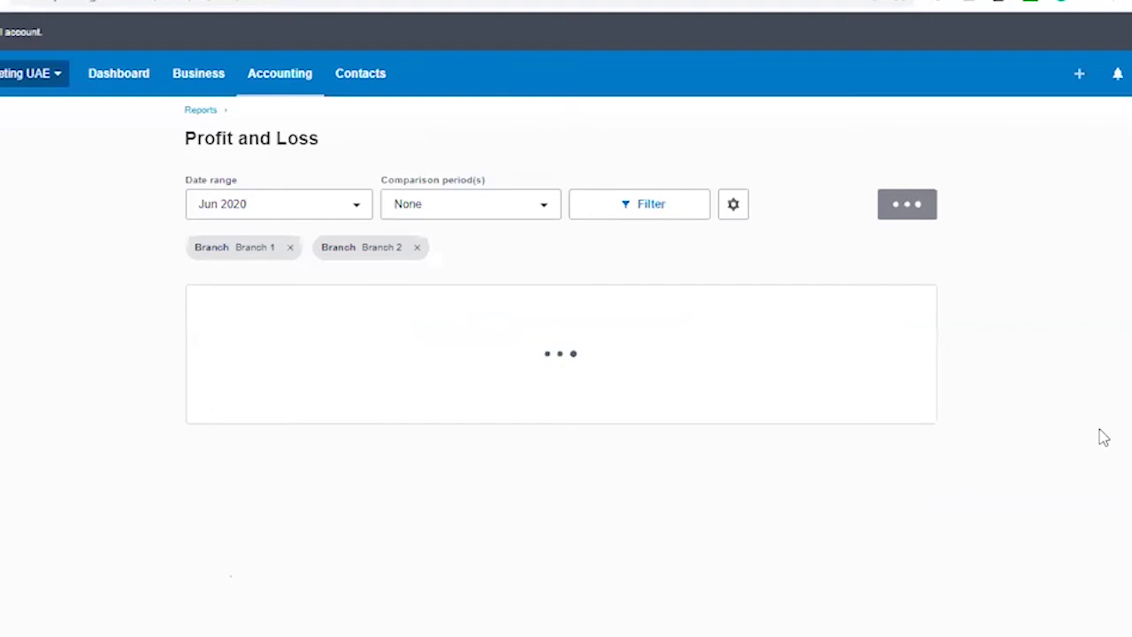
Step: Review the filtered Profit and Loss report, remove Branch 2 from its filter, update it and review the Branch 1 figures
{"action": "scroll", "coordinate": [1088, 434], "scroll_direction": "down", "scroll_amount": 3}
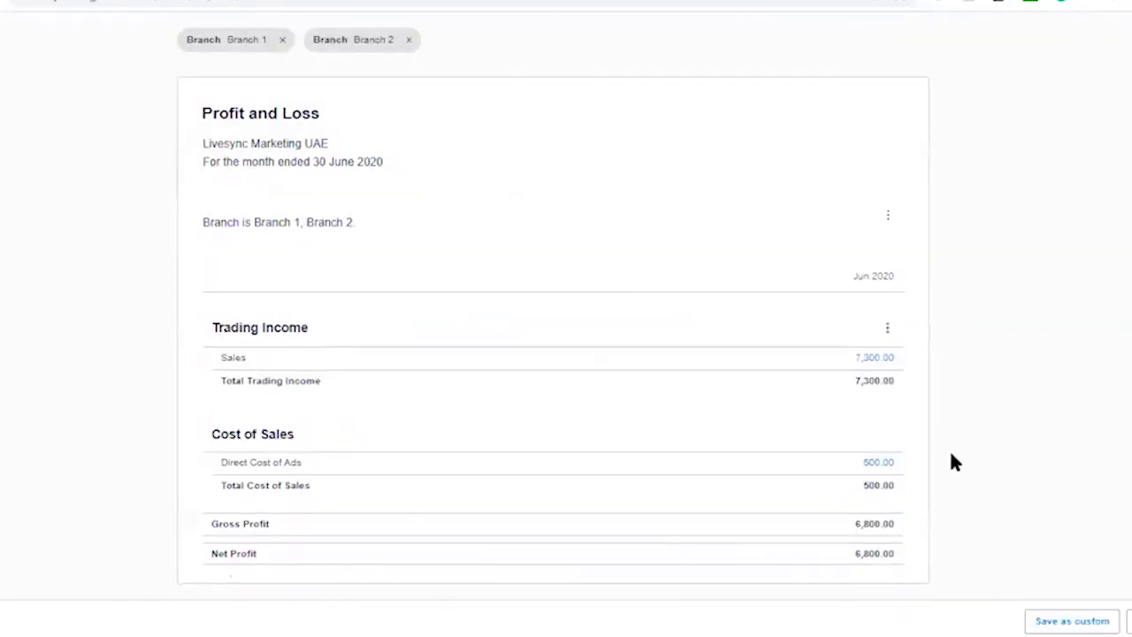
{"action": "scroll", "coordinate": [632, 309], "scroll_direction": "up", "scroll_amount": 3}
{"action": "left_click", "coordinate": [408, 247]}
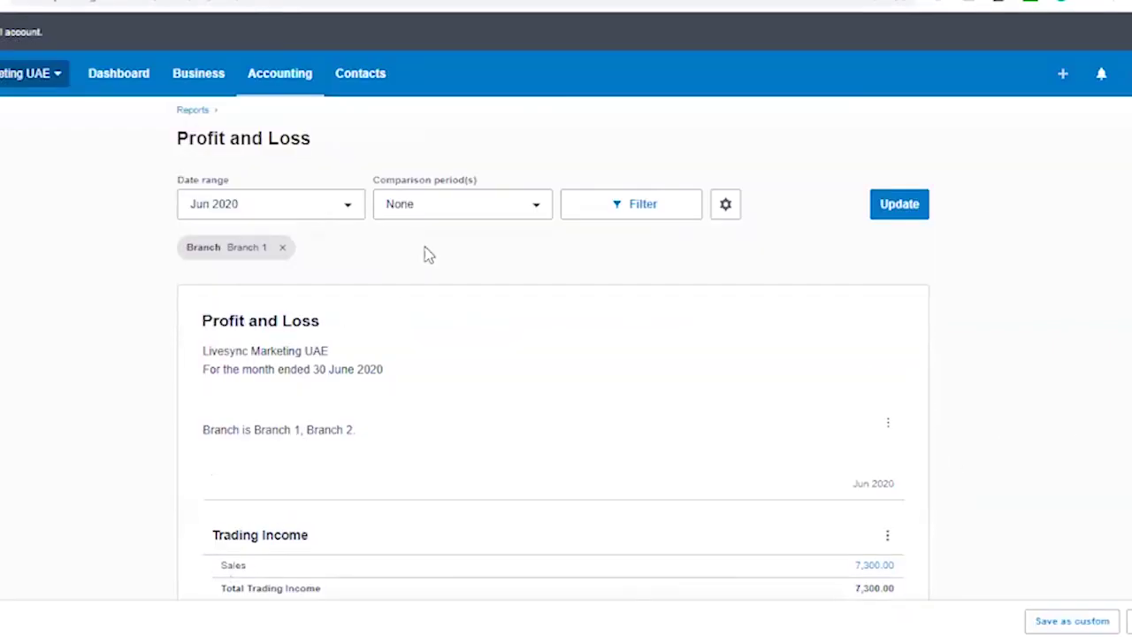
{"action": "left_click", "coordinate": [904, 217]}
{"action": "scroll", "coordinate": [1056, 444], "scroll_direction": "down", "scroll_amount": 3}
{"action": "scroll", "coordinate": [1058, 457], "scroll_direction": "up", "scroll_amount": 3}
Step: Set the report's Branch filter to All, including Branch 1, Branch 2 and Unassigned, update the Profit and Loss and review it
{"action": "left_click", "coordinate": [654, 203]}
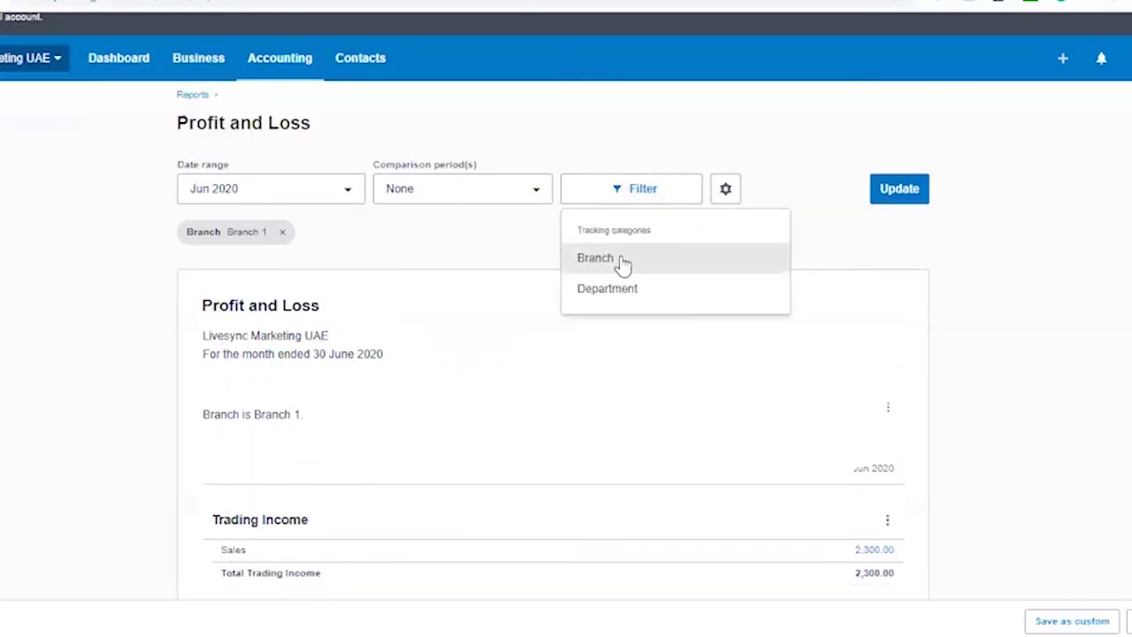
{"action": "left_click", "coordinate": [622, 264]}
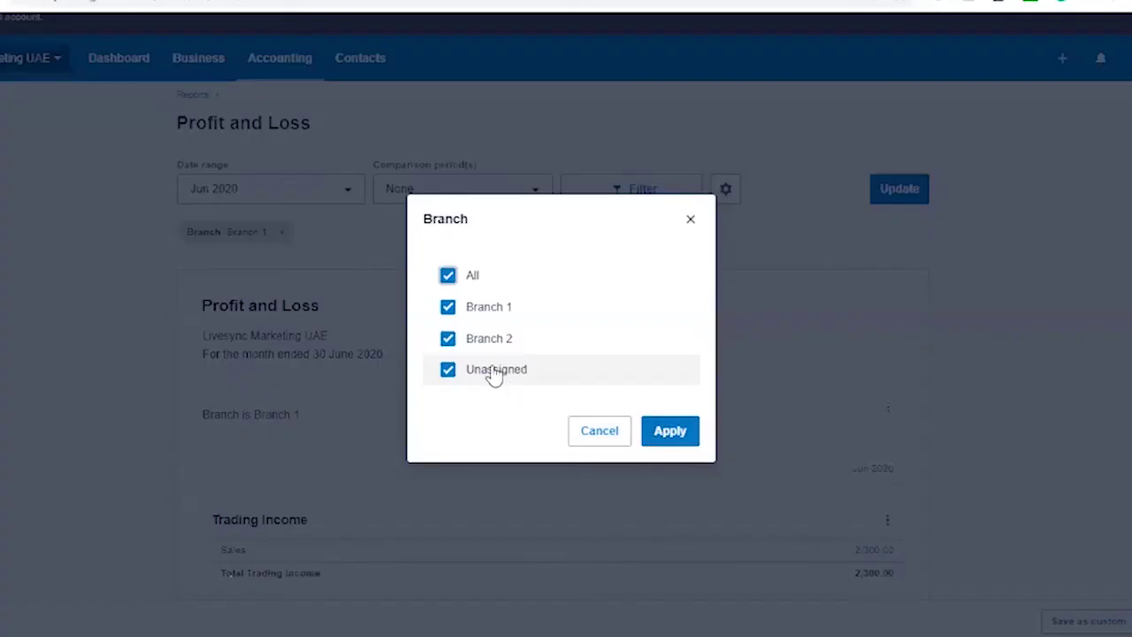
{"action": "left_click", "coordinate": [674, 432]}
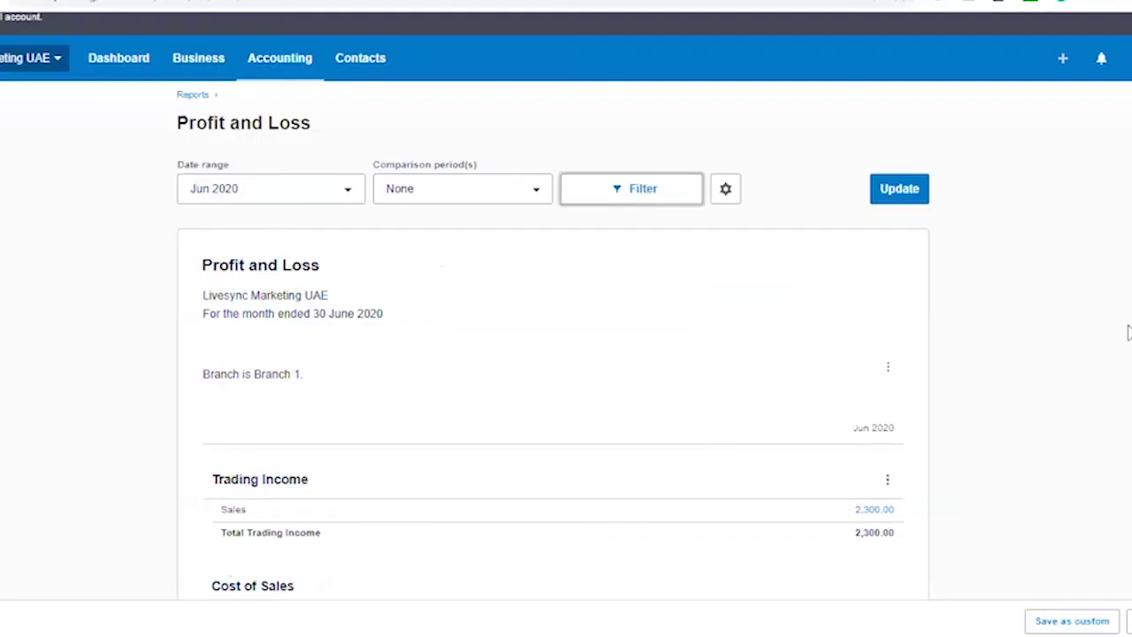
{"action": "left_click", "coordinate": [911, 189]}
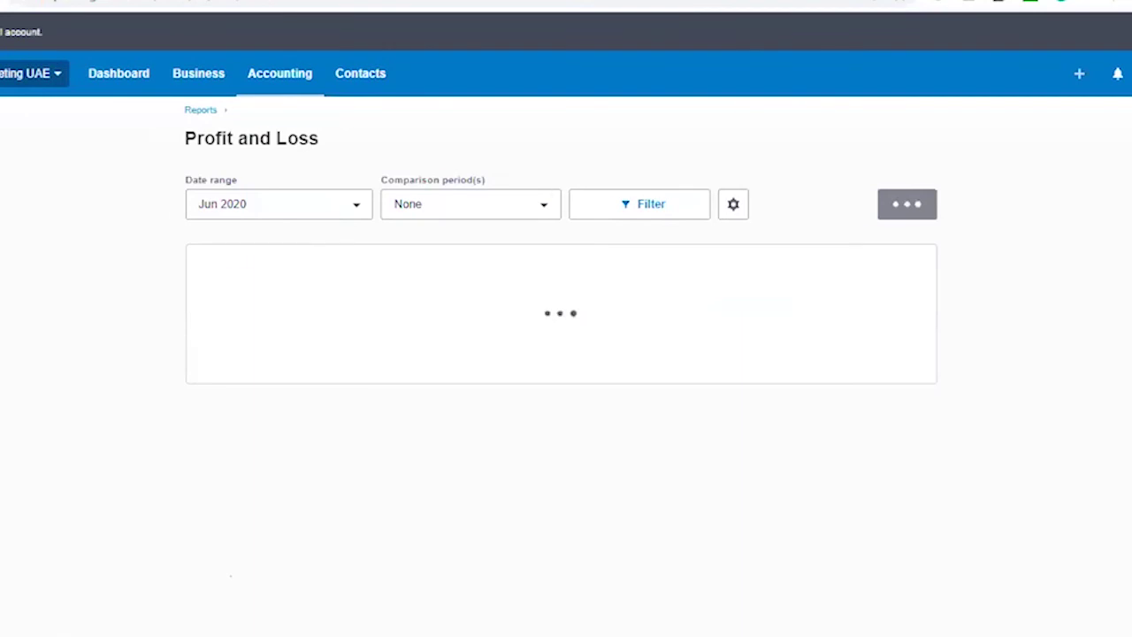
{"action": "scroll", "coordinate": [1118, 371], "scroll_direction": "down", "scroll_amount": 1}
{"action": "scroll", "coordinate": [1108, 354], "scroll_direction": "up", "scroll_amount": 1}
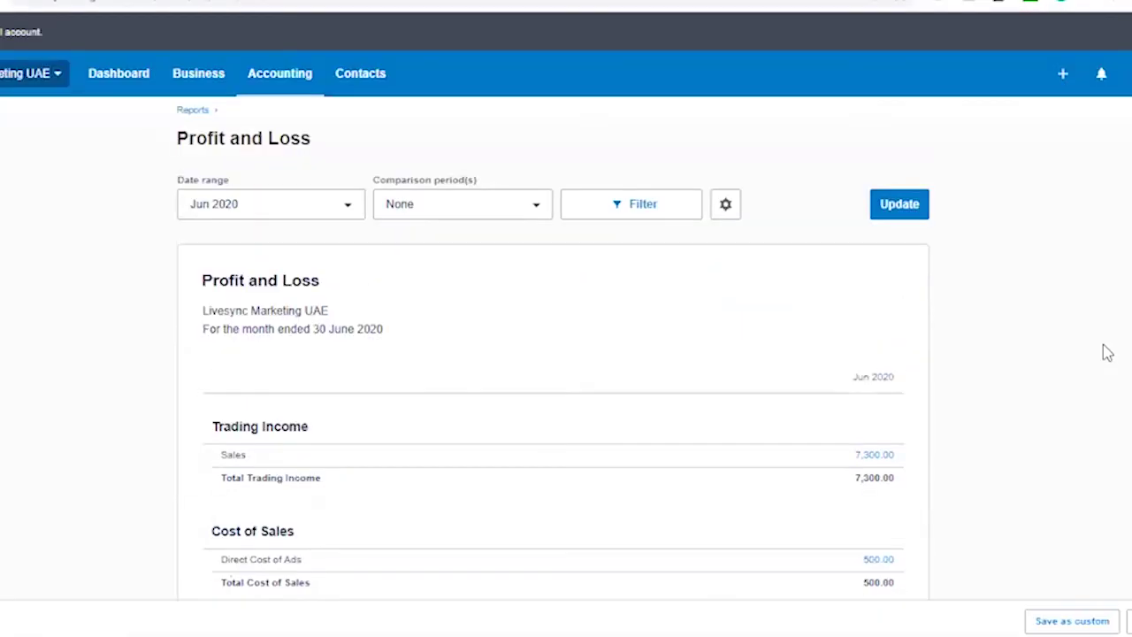
{"action": "scroll", "coordinate": [708, 124], "scroll_direction": "down", "scroll_amount": 1}
Step: Switch to the other open Profit and Loss report and show it in the Compare branches format
{"action": "left_click", "coordinate": [670, 113]}
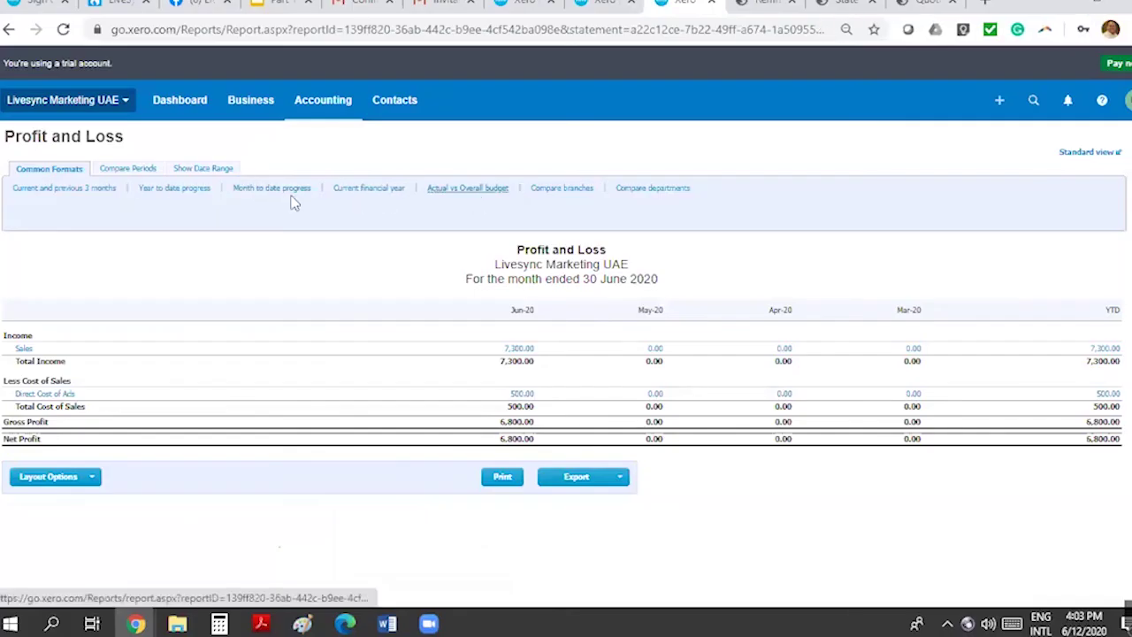
{"action": "left_click", "coordinate": [550, 188]}
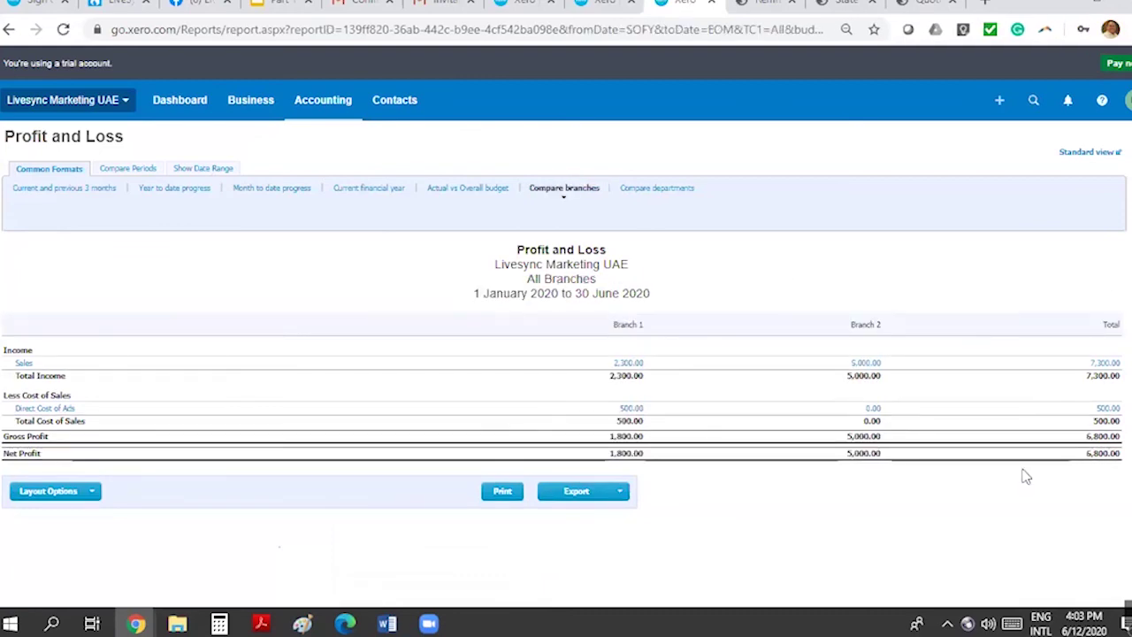
Step: Set the report to compare periods with the branch filter on Do not filter, and update it
{"action": "left_click", "coordinate": [124, 169]}
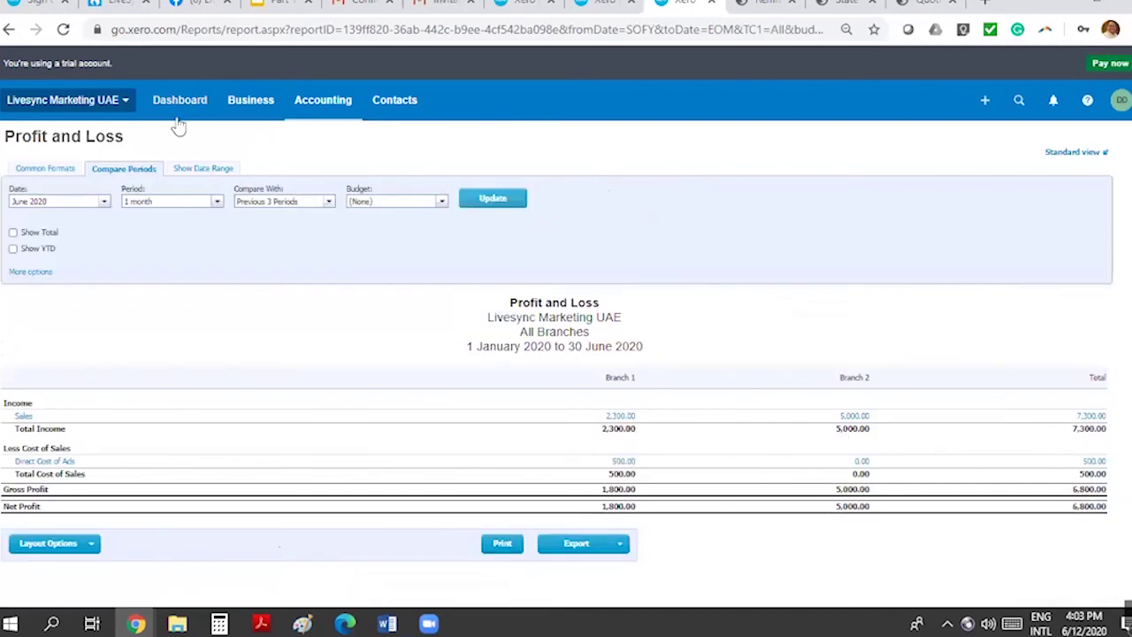
{"action": "left_click", "coordinate": [30, 272]}
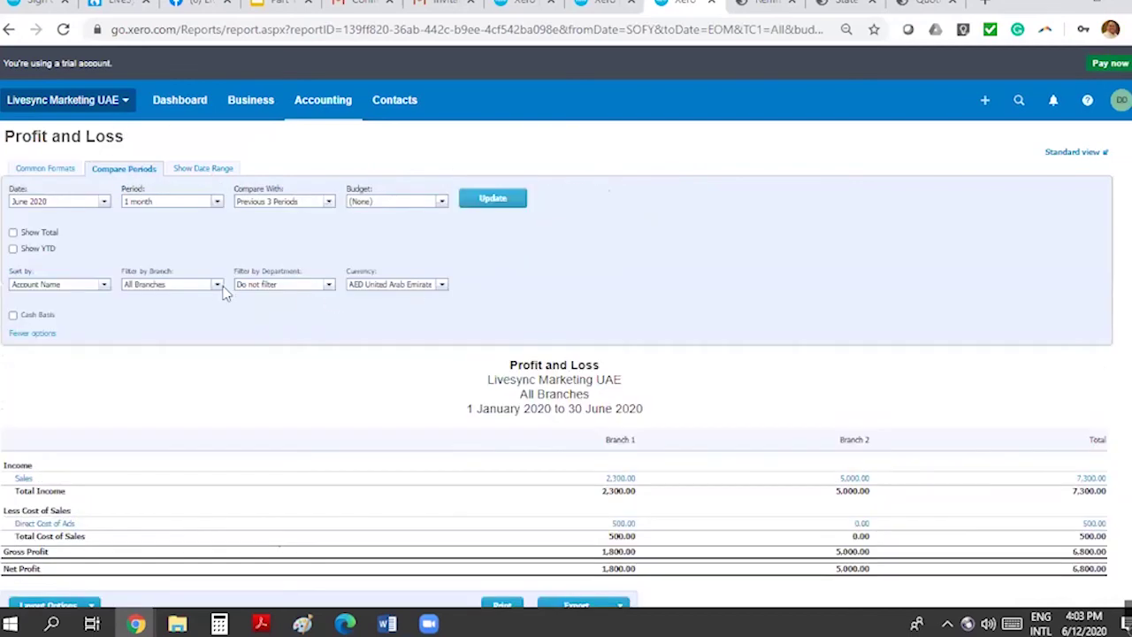
{"action": "left_click", "coordinate": [172, 283]}
{"action": "left_click", "coordinate": [168, 298]}
{"action": "left_click", "coordinate": [499, 201]}
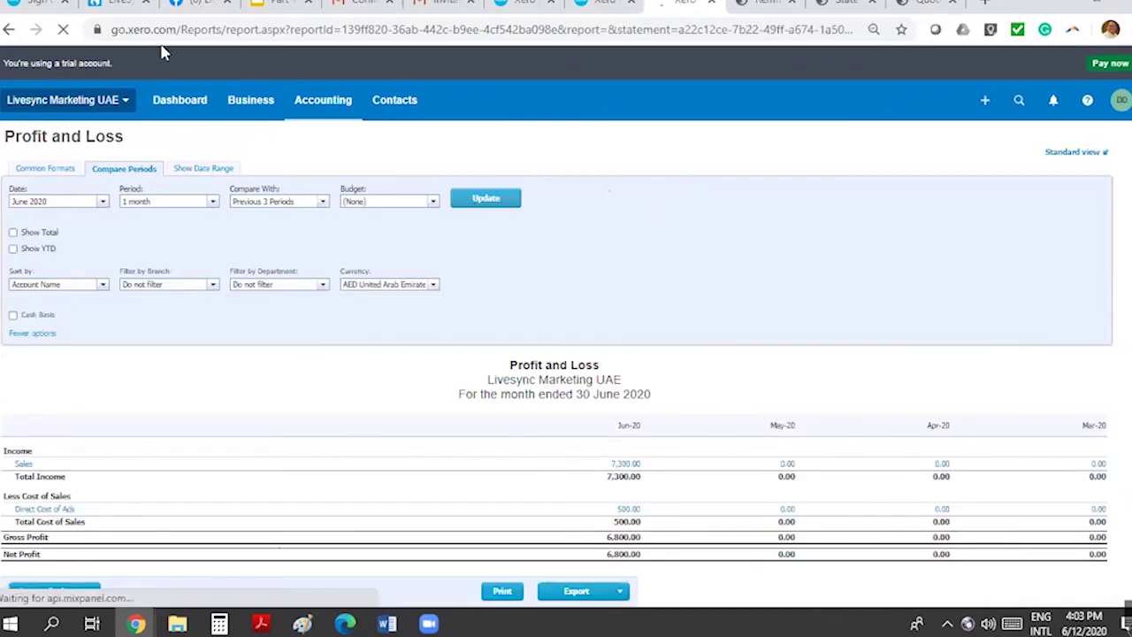
Step: Switch to the presentation in Google Slides
{"action": "left_click", "coordinate": [279, 3]}
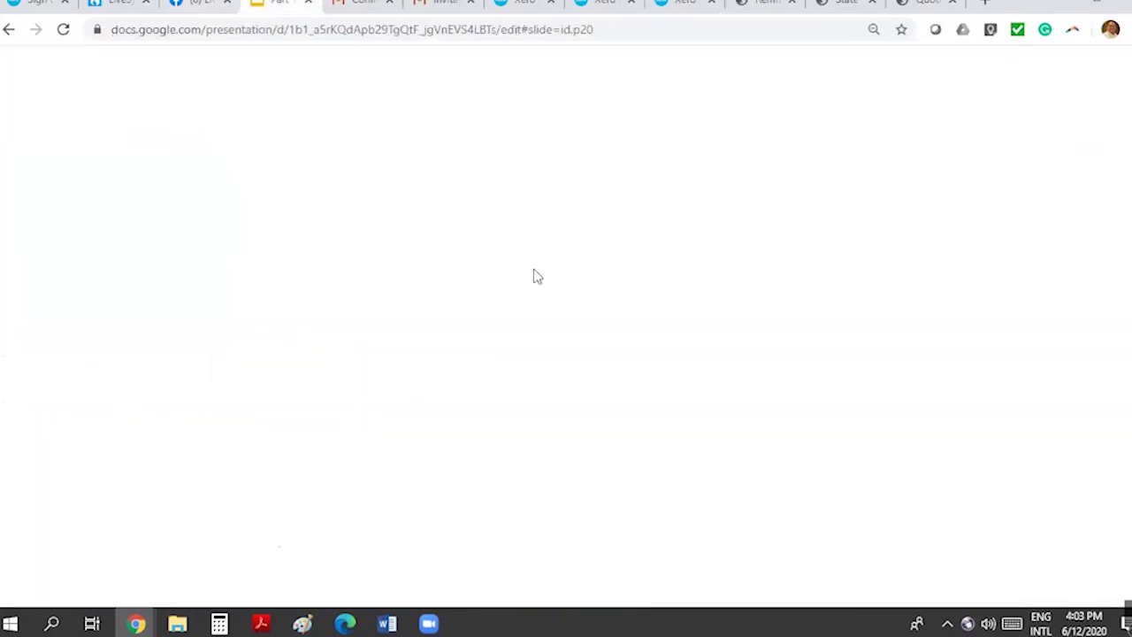